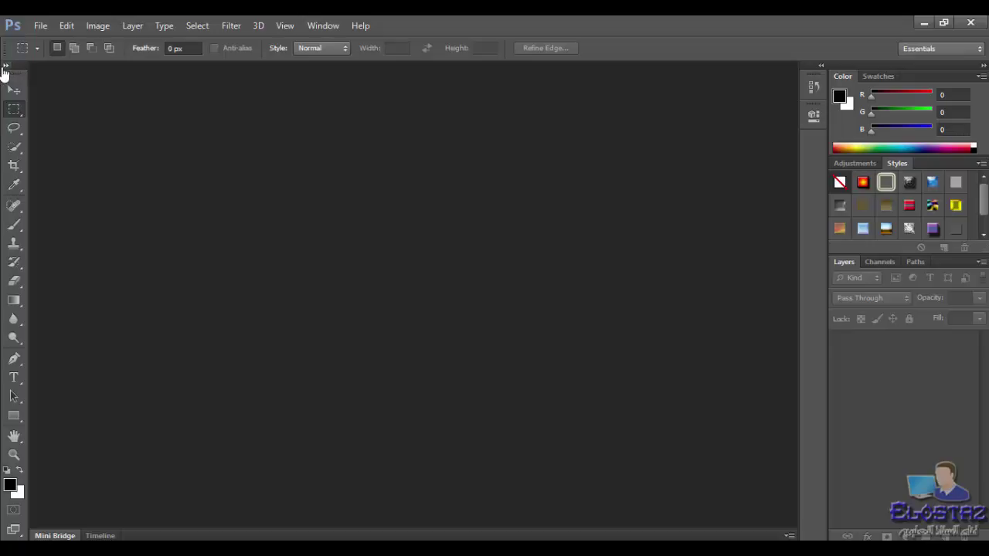
Step: Expand and collapse the toolbox and the History/Properties panels to preview them
left_click(7, 67)
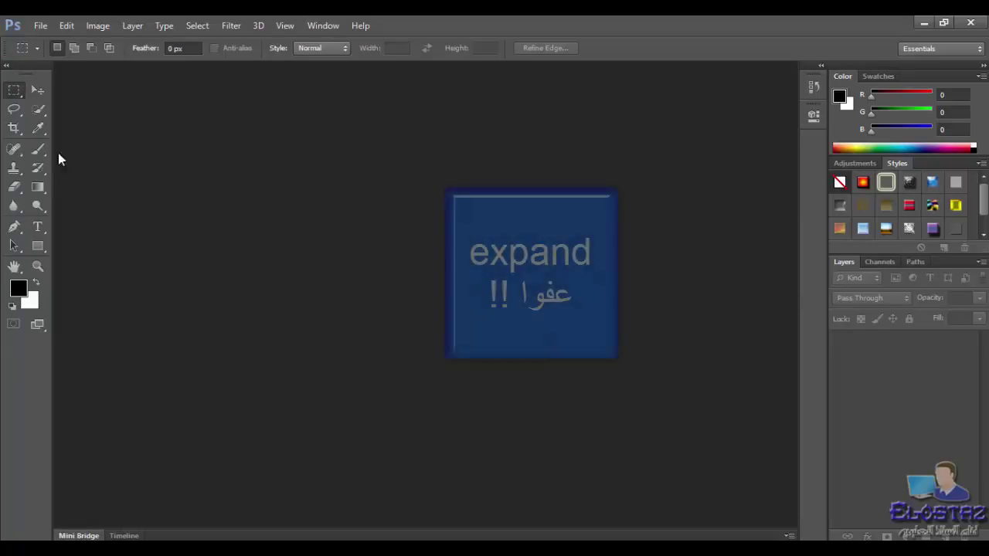
left_click(8, 68)
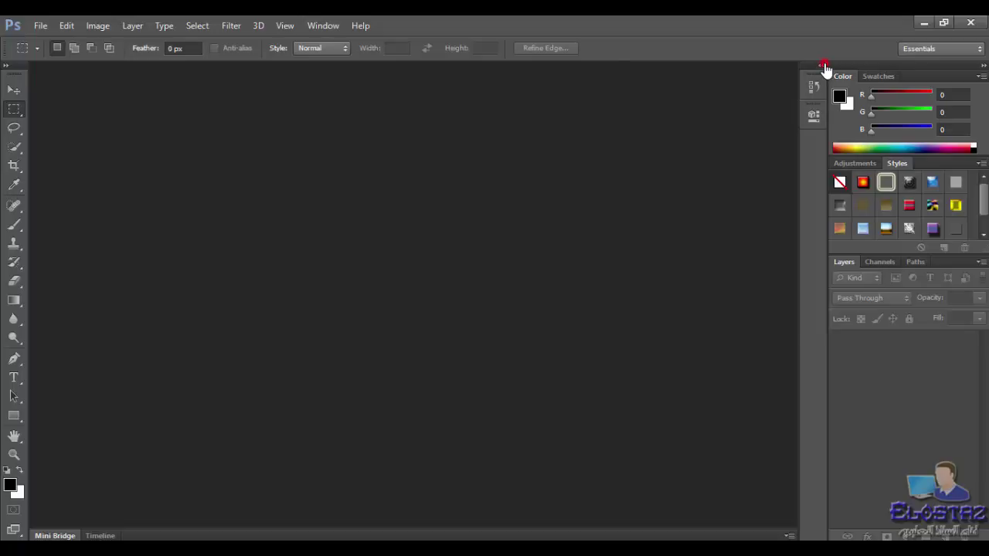
left_click(821, 67)
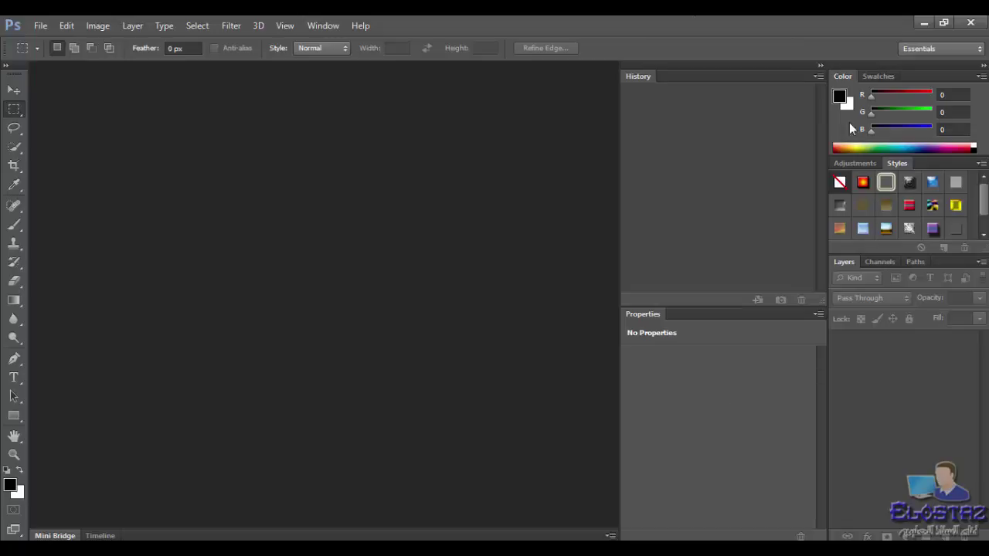
left_click(821, 67)
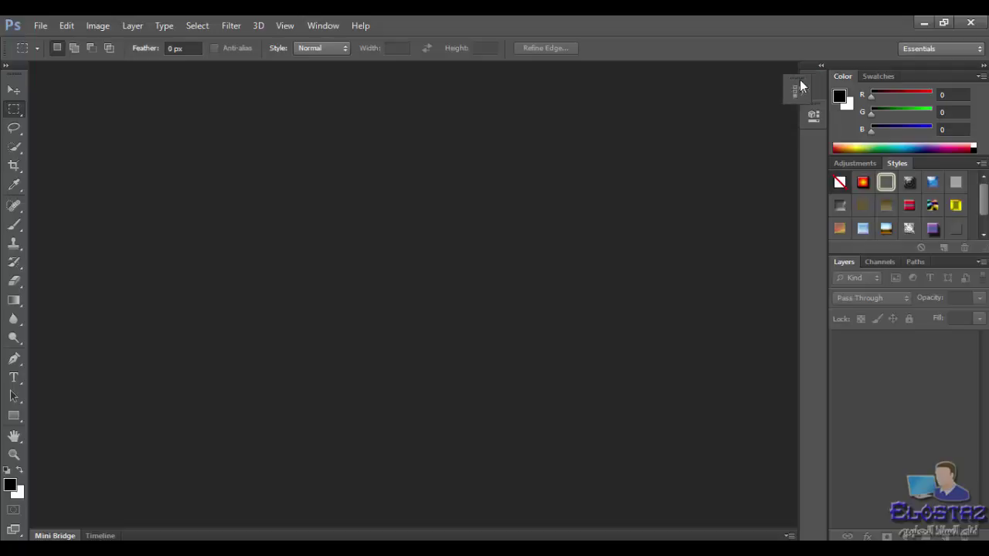
Step: Float the History panel over the canvas, expand it, and resize it larger
mouse_move(813, 76)
left_mouse_down()
mouse_move(671, 145)
mouse_move(443, 164)
left_mouse_up()
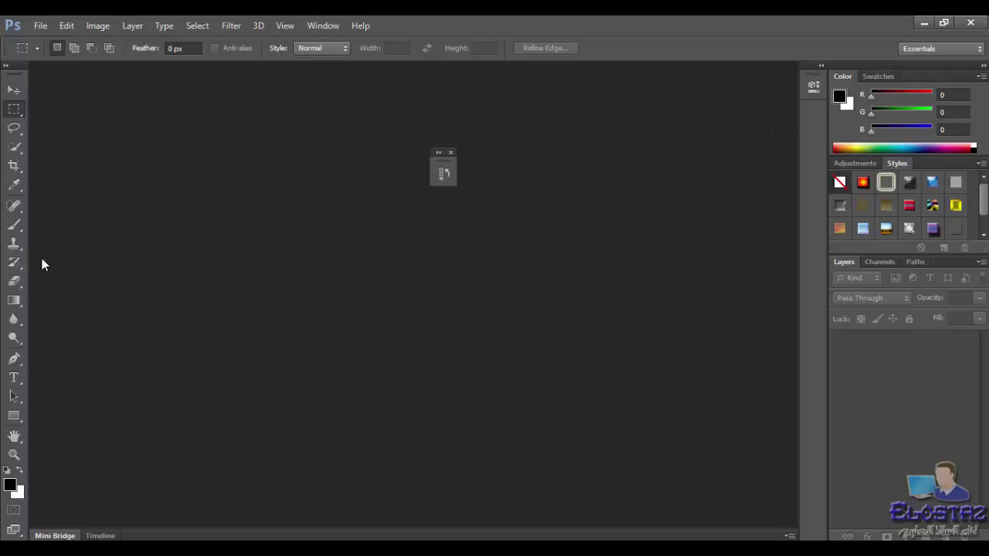
left_click(438, 153)
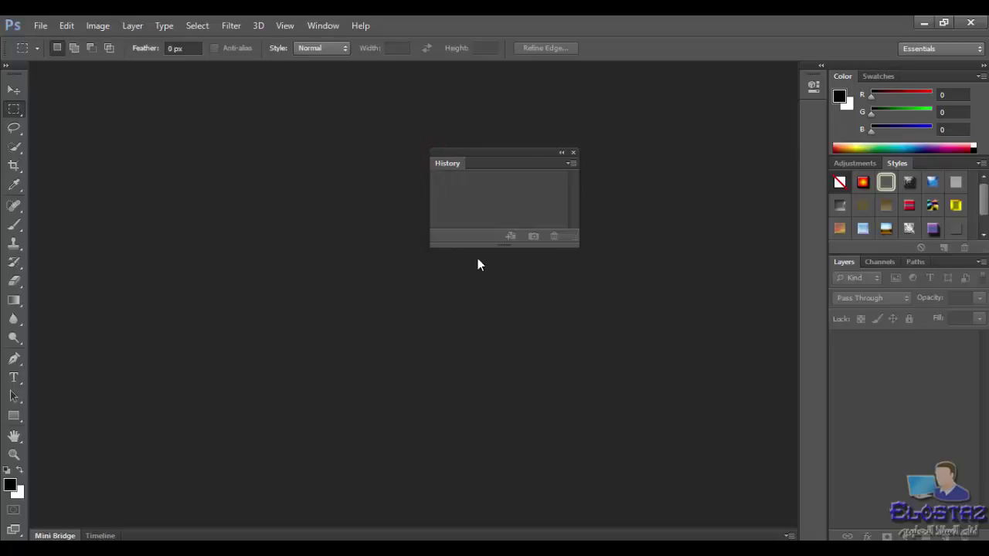
mouse_move(573, 245)
left_mouse_down()
mouse_move(576, 295)
mouse_move(533, 283)
mouse_move(545, 299)
left_mouse_up()
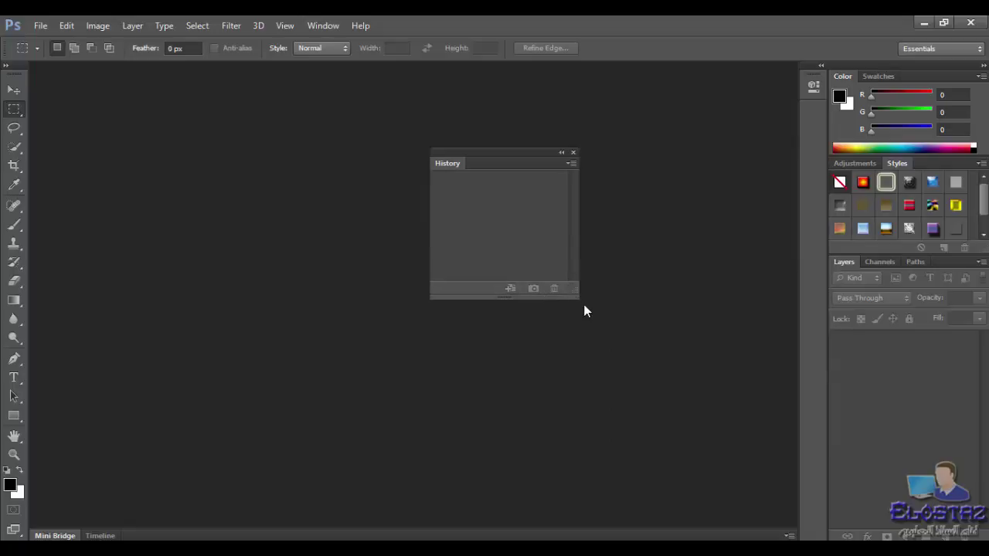
left_click(579, 297)
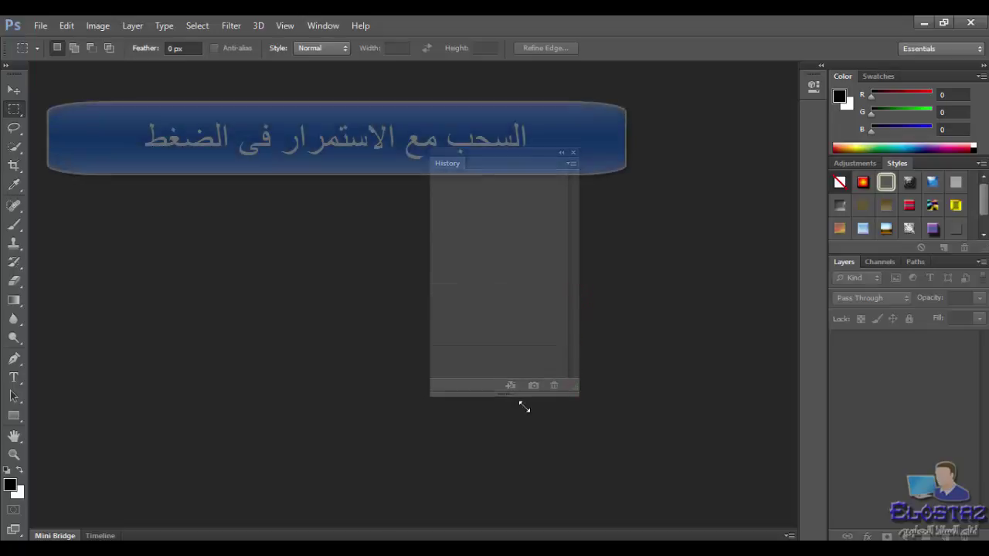
left_click_drag(578, 297, 707, 425)
mouse_move(697, 386)
left_mouse_down()
mouse_move(628, 485)
mouse_move(712, 507)
left_mouse_up()
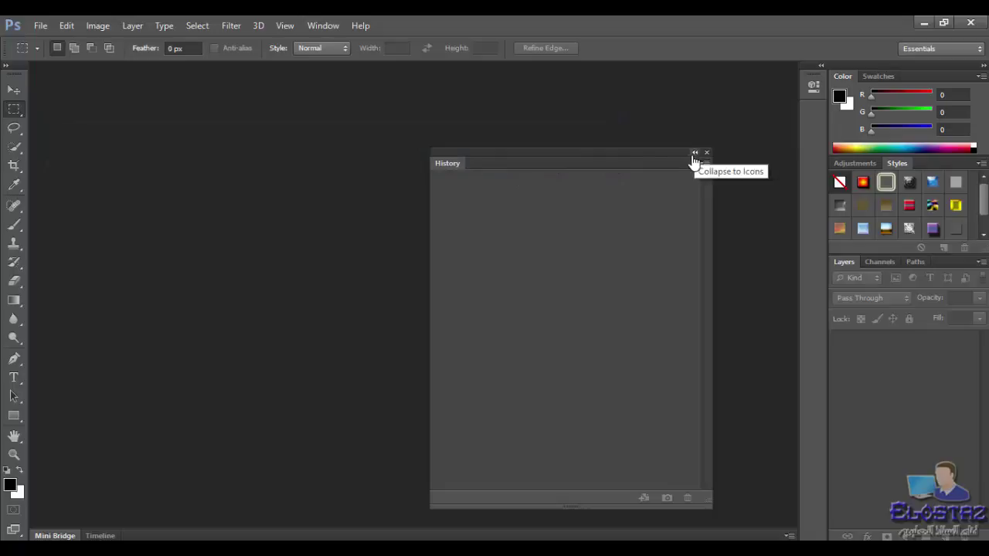
Step: Dock History back into the icon strip and float the Properties icon over the canvas
mouse_move(561, 157)
left_mouse_down()
mouse_move(729, 155)
mouse_move(817, 115)
left_mouse_up()
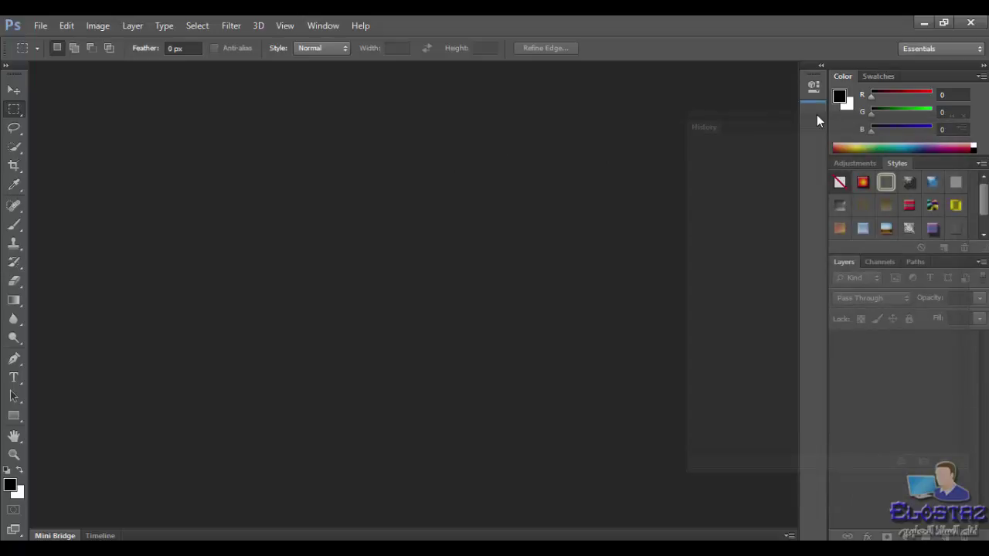
left_click_drag(817, 114, 814, 112)
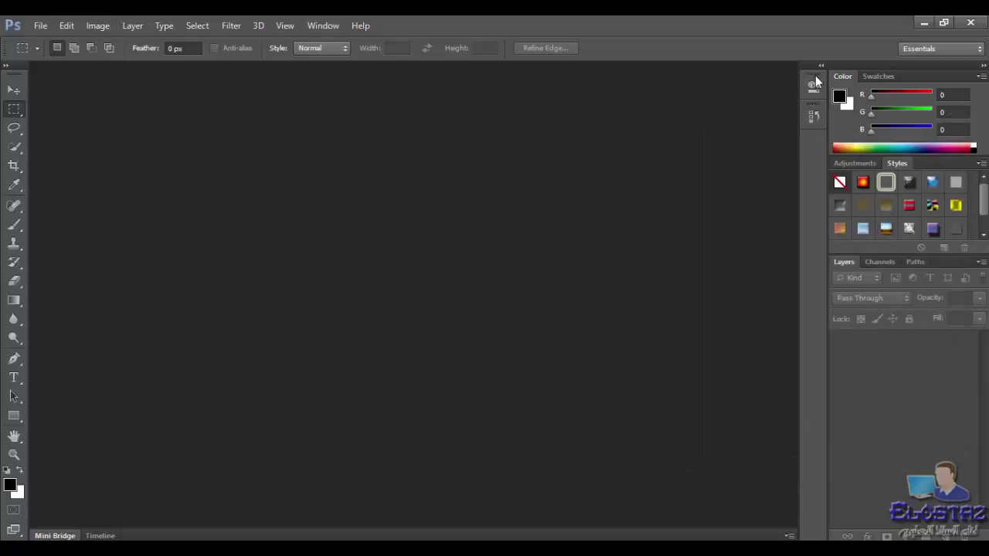
left_click_drag(814, 83, 340, 108)
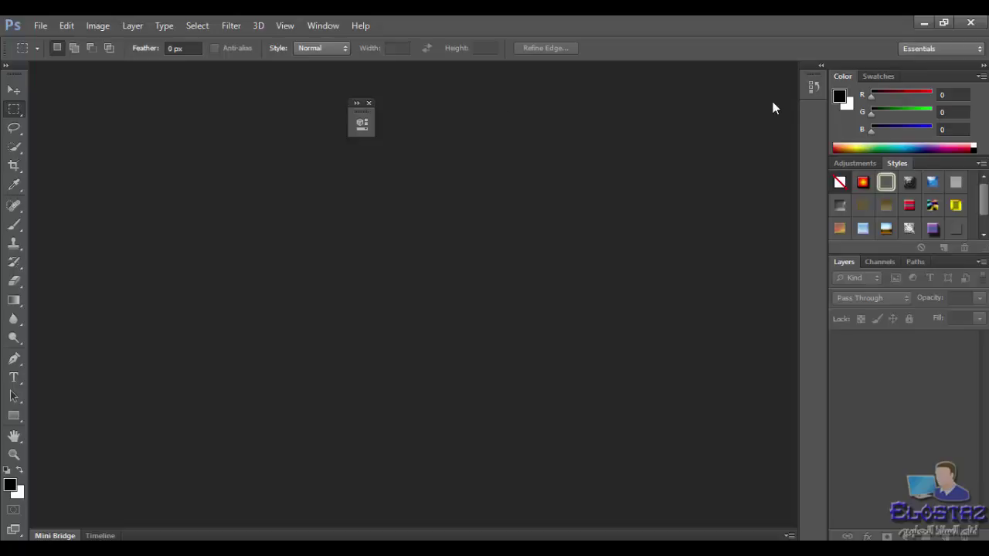
Step: Float History, dock Properties as a collapsed column beside Color, then carry History toward the dock
left_click_drag(816, 82, 418, 175)
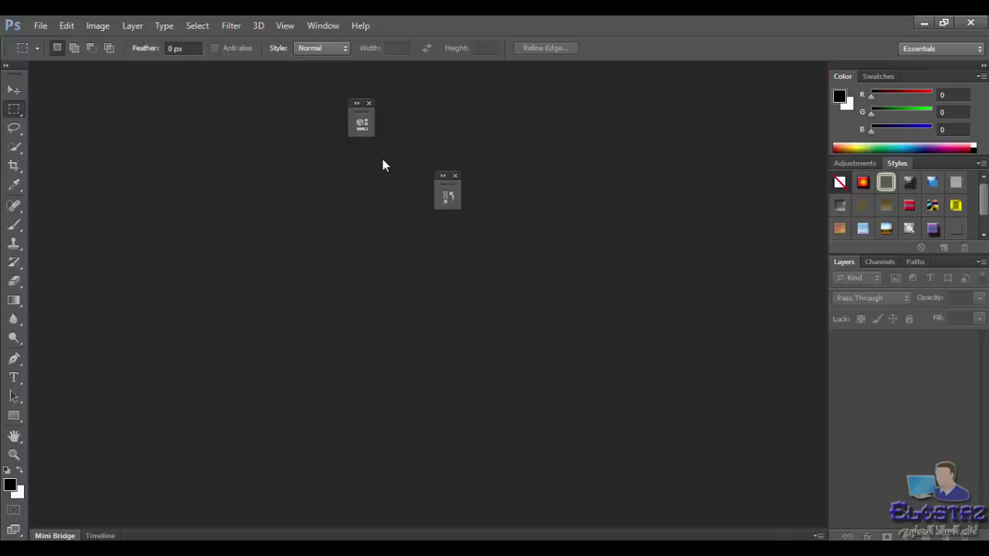
left_click(359, 107)
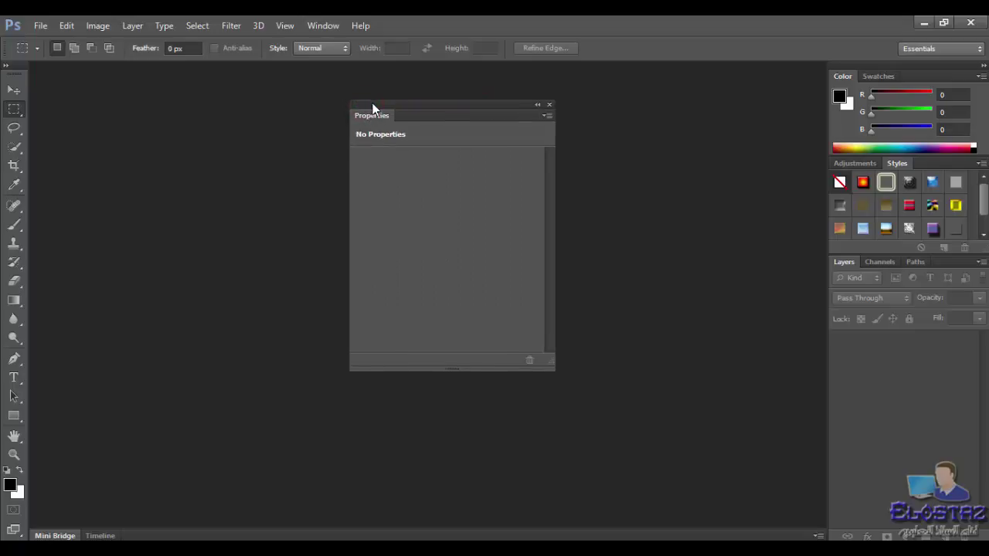
mouse_move(370, 101)
left_mouse_down()
mouse_move(474, 120)
mouse_move(776, 99)
mouse_move(817, 83)
left_mouse_up()
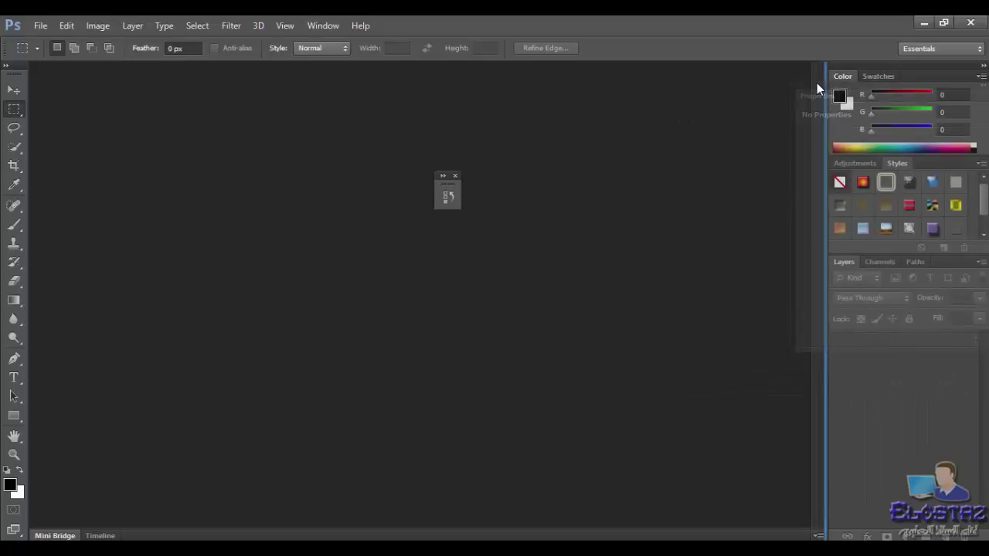
left_click_drag(817, 83, 817, 83)
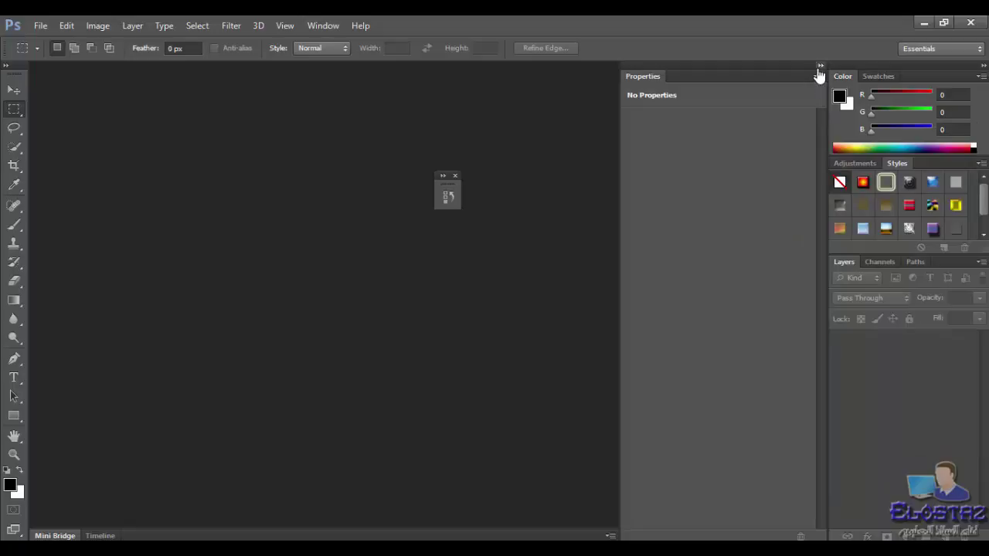
left_click(820, 66)
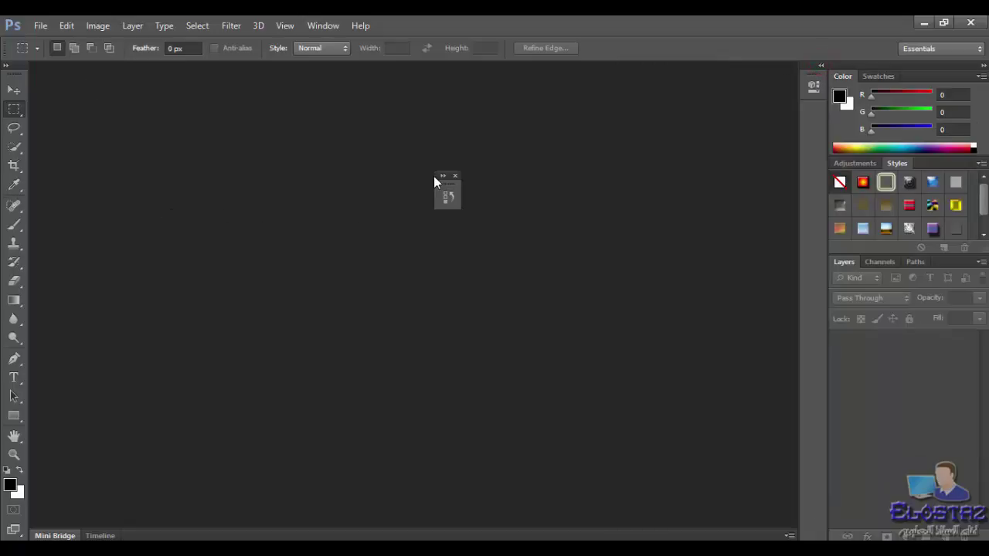
left_click(444, 177)
mouse_move(440, 177)
left_mouse_down()
mouse_move(761, 133)
mouse_move(927, 74)
left_mouse_up()
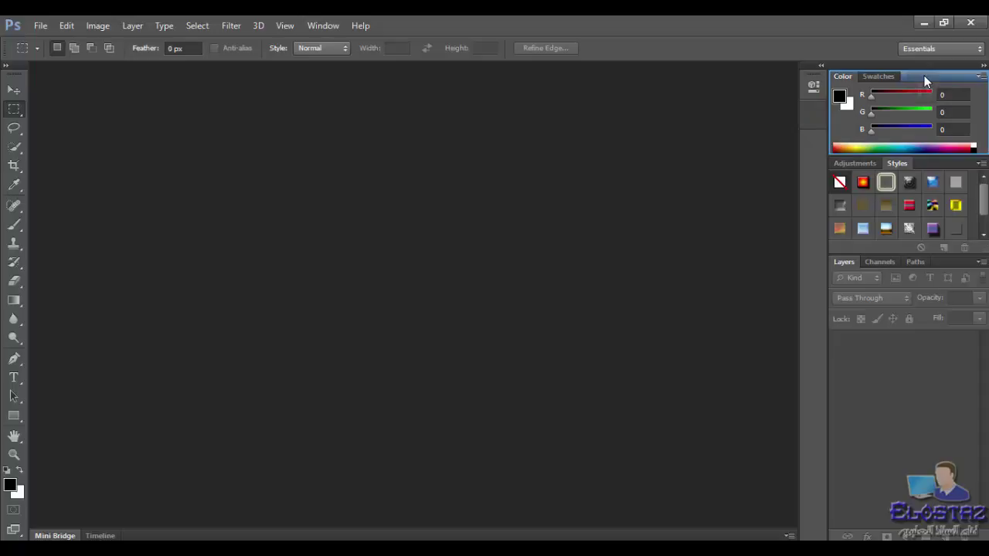
Step: Group Properties with Color/Swatches and History with Adjustments/Styles, then collapse the dock to icons
left_click_drag(924, 76, 924, 76)
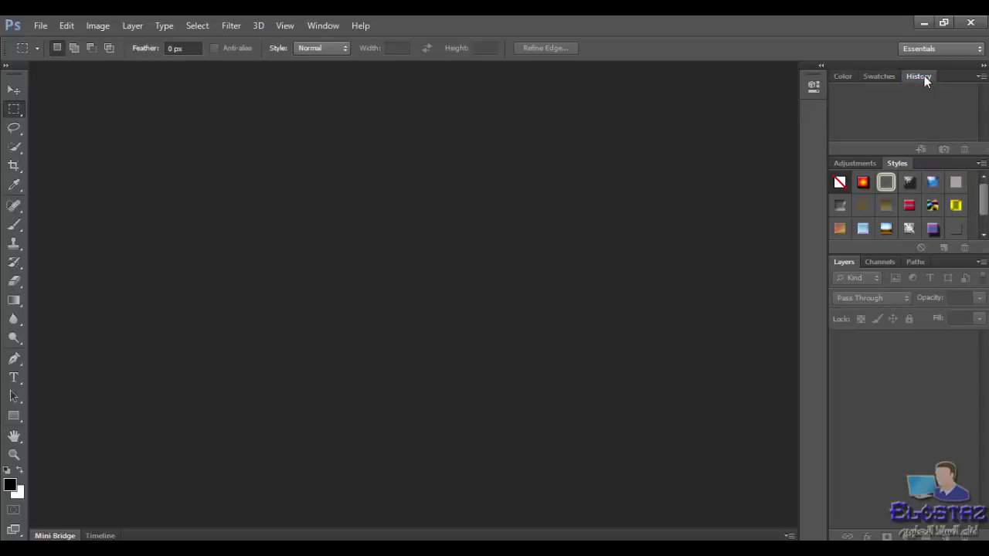
left_click_drag(815, 82, 950, 81)
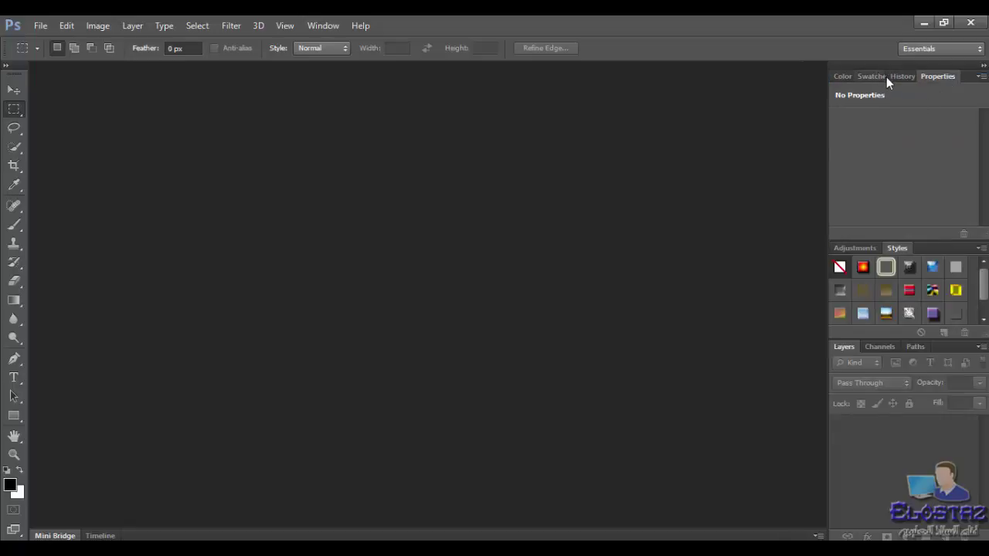
left_click_drag(891, 93, 808, 131)
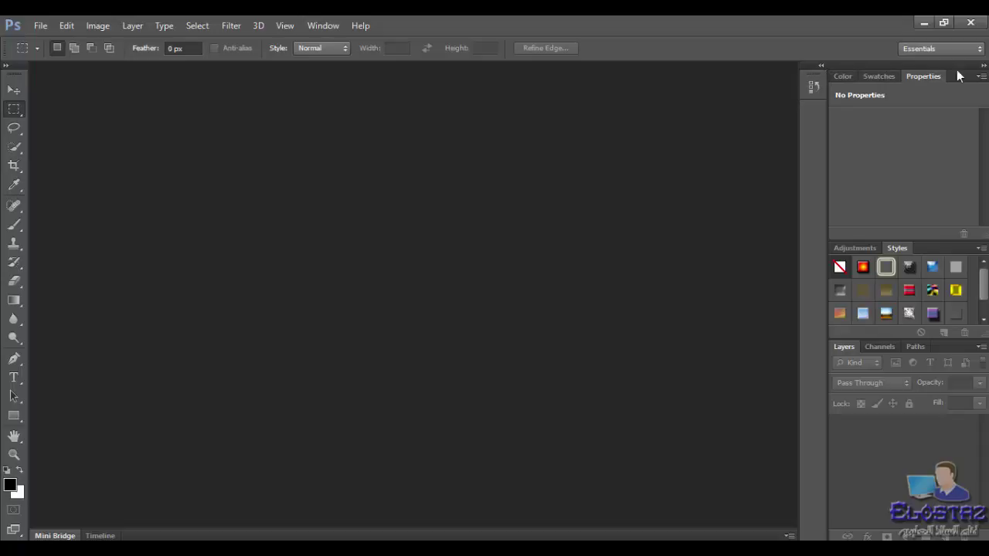
left_click_drag(821, 79, 928, 255)
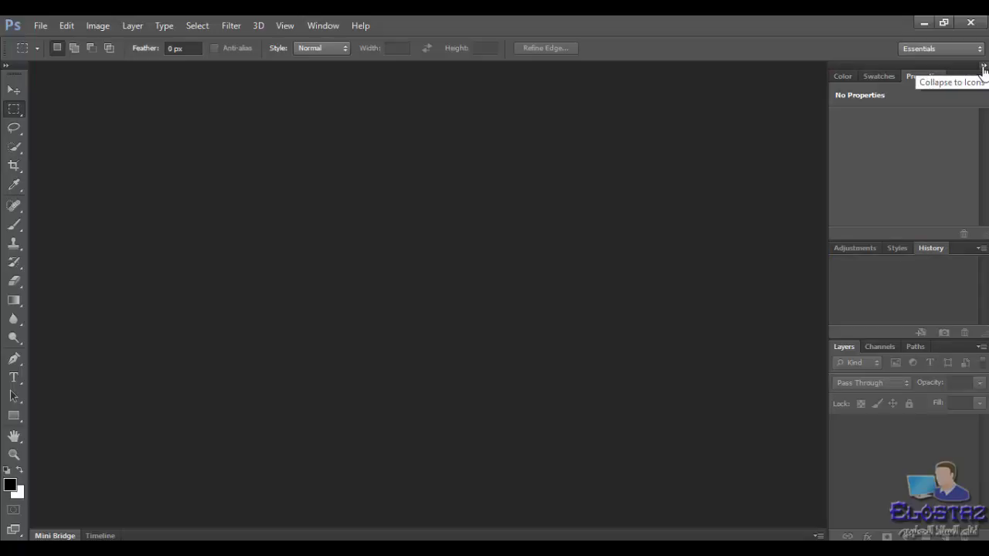
left_click(984, 66)
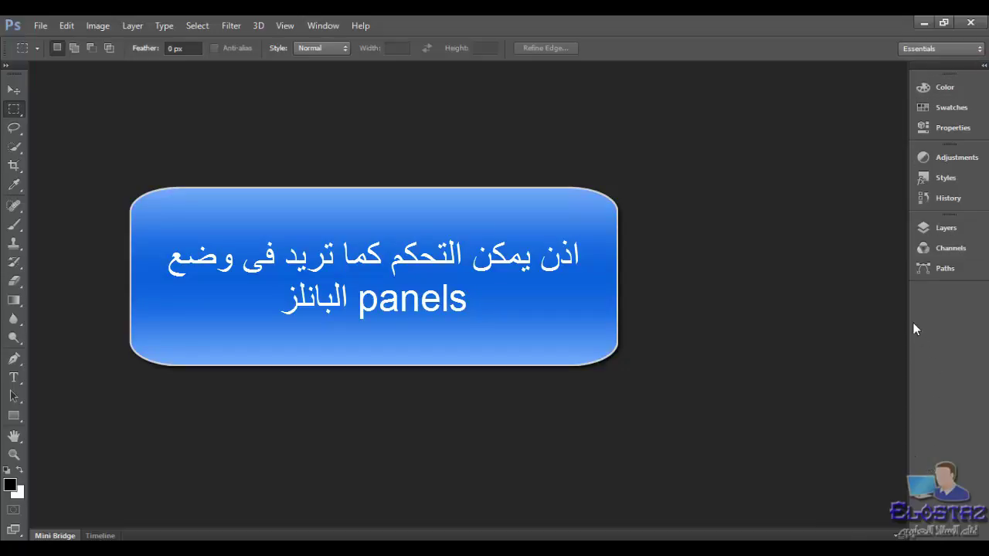
Step: Narrow the collapsed dock to bare icons, then widen it until panel names show
left_click_drag(907, 310, 952, 312)
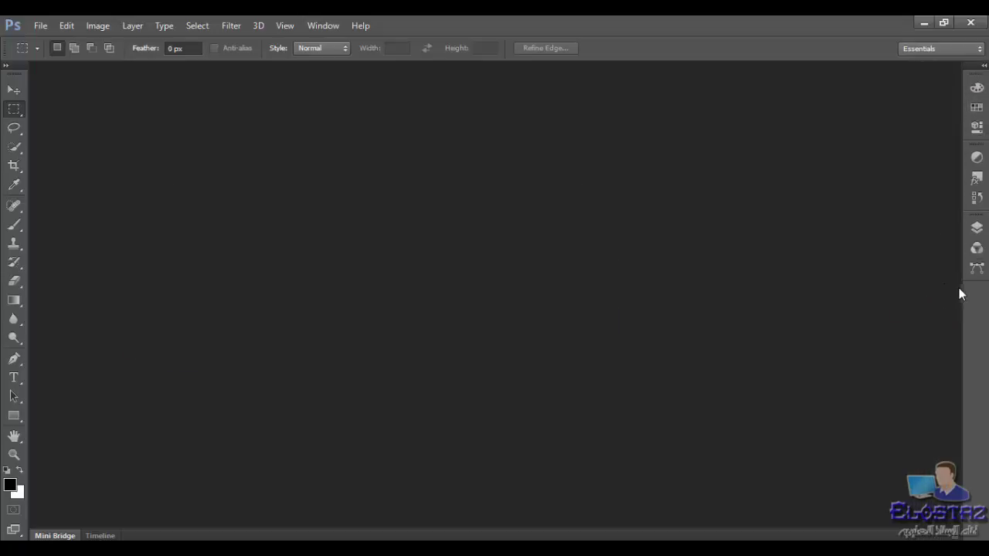
left_click_drag(961, 289, 879, 298)
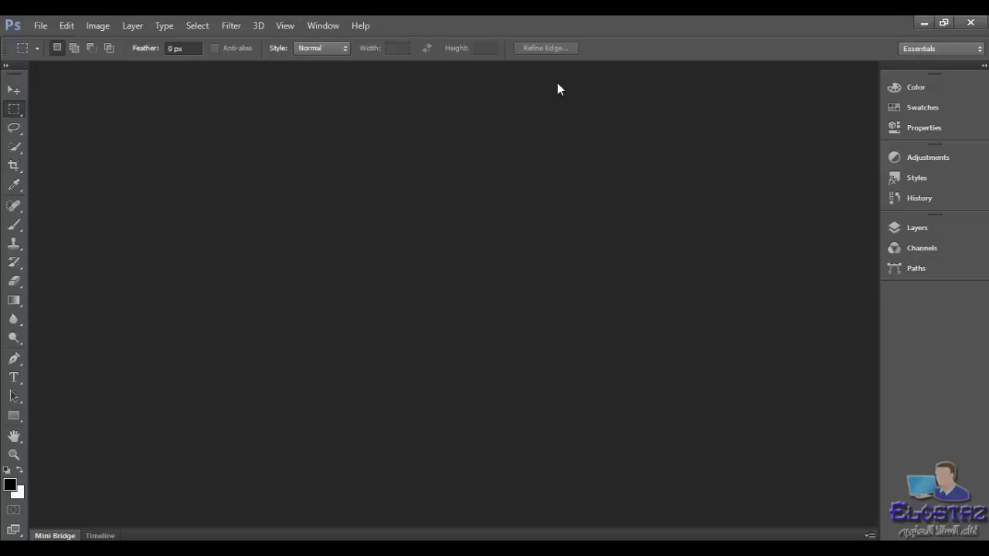
Step: Reset the Essentials workspace to its default panel layout
left_click(317, 25)
mouse_move(338, 55)
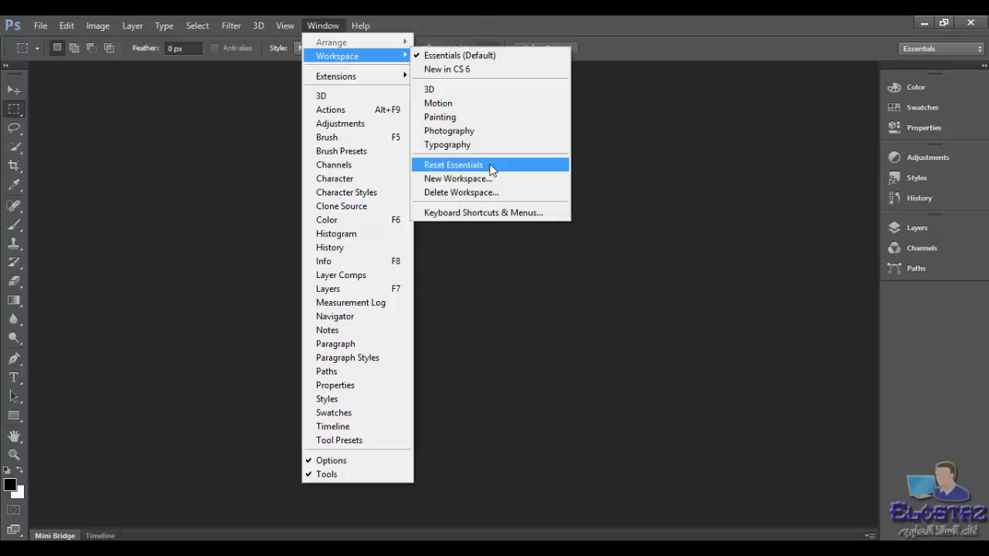
left_click(490, 165)
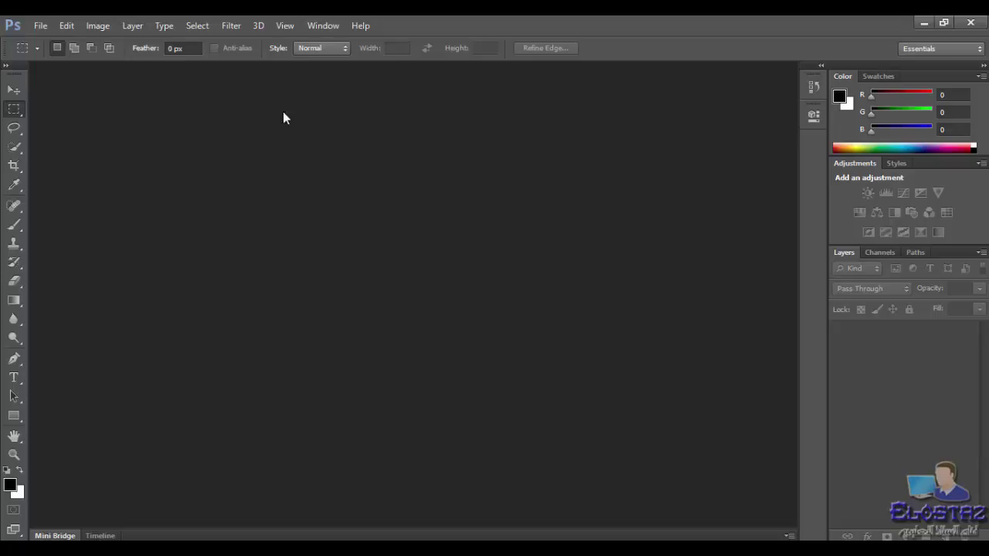
Step: Open the blue flyer شيب.jpg from the my work > el fawzan folder
left_click(39, 28)
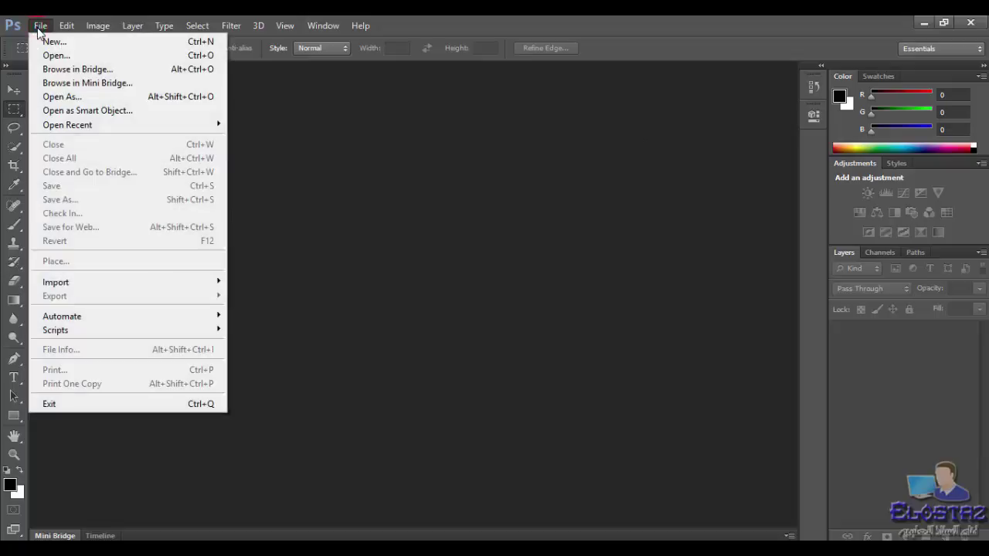
left_click(47, 55)
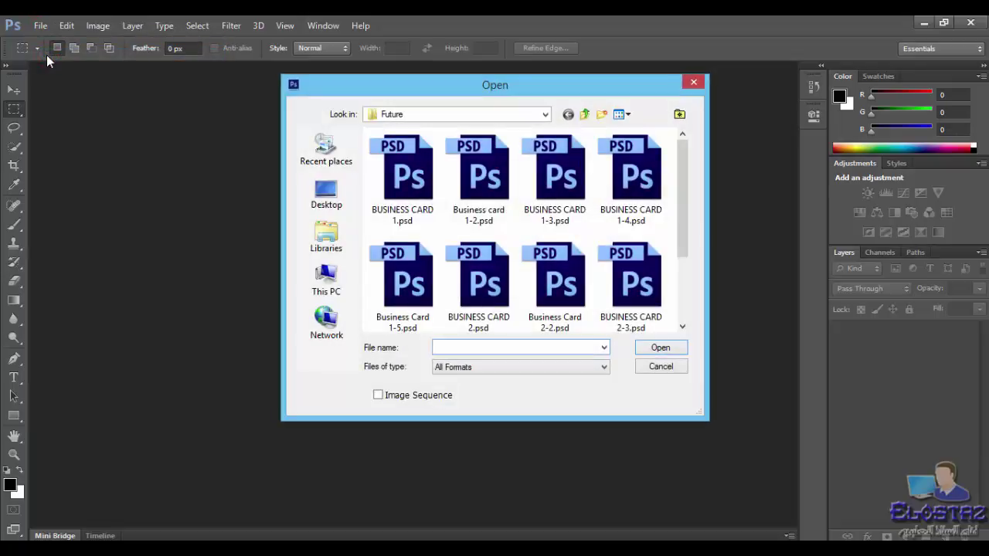
left_click(584, 115)
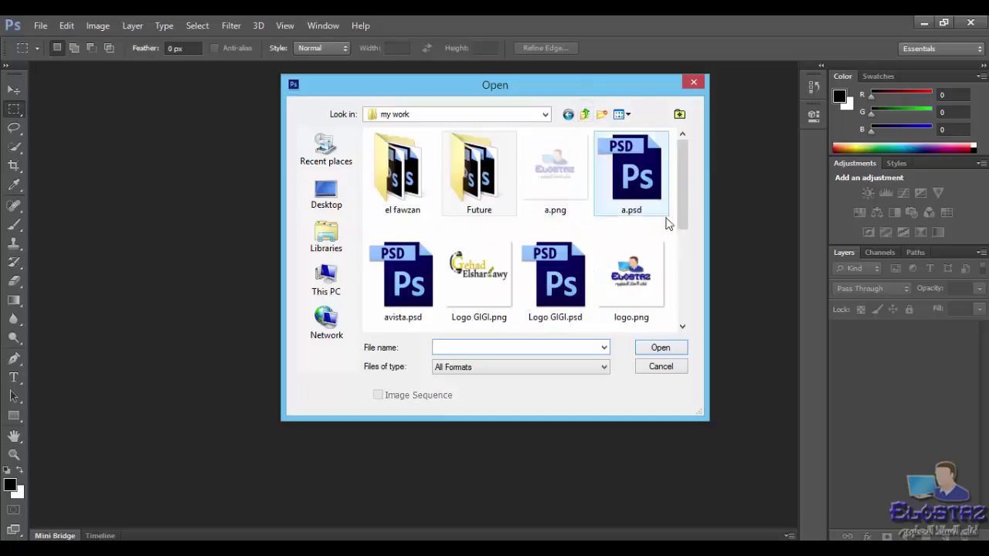
scroll(687, 193, "down", 3)
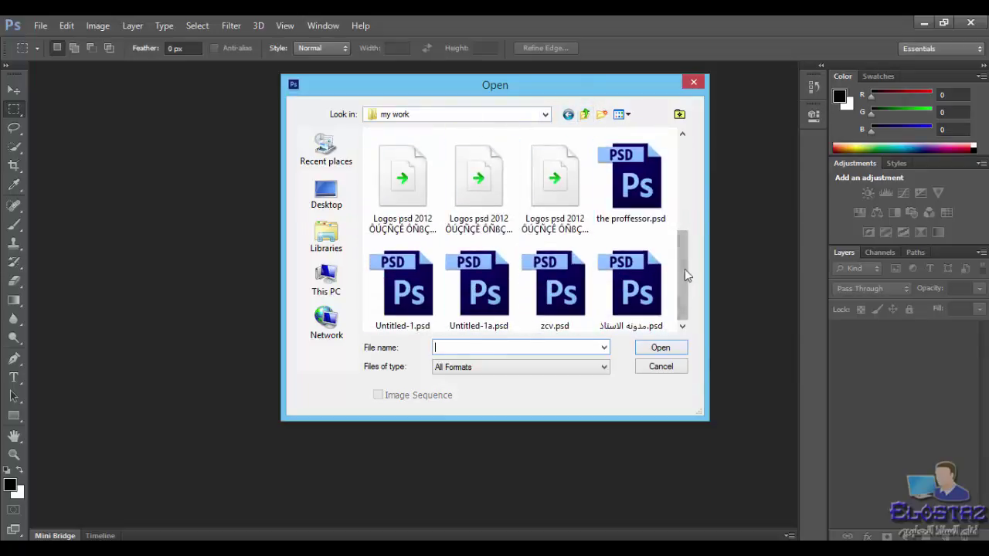
scroll(680, 271, "up", 5)
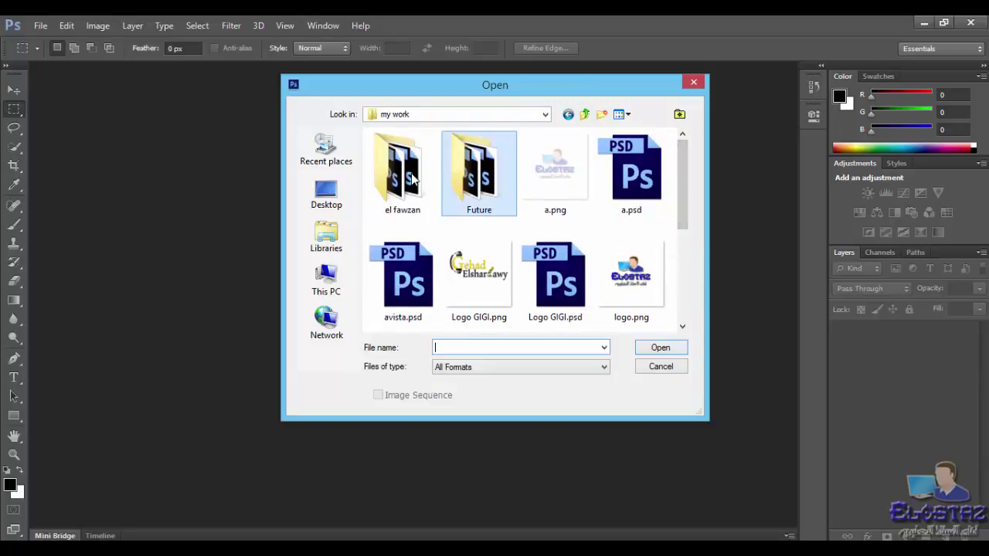
double_click(412, 178)
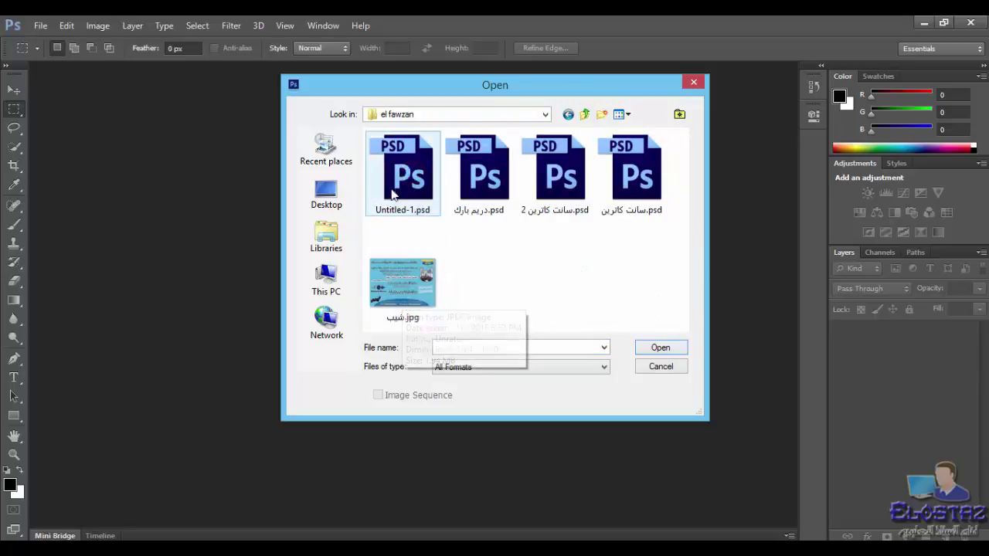
double_click(405, 270)
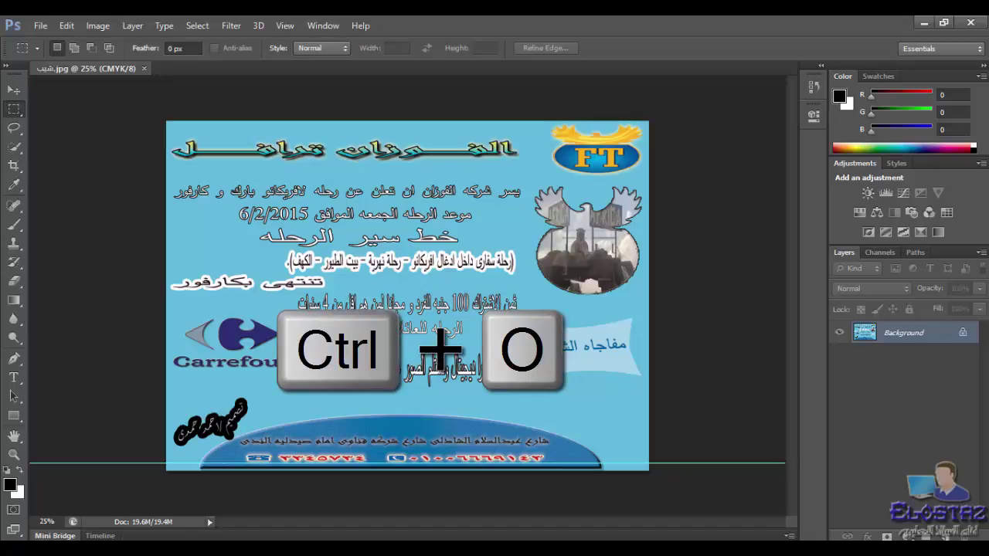
Step: Open Untitled-1.psd, accepting the text-engine and missing-fonts warnings
key("ctrl+o")
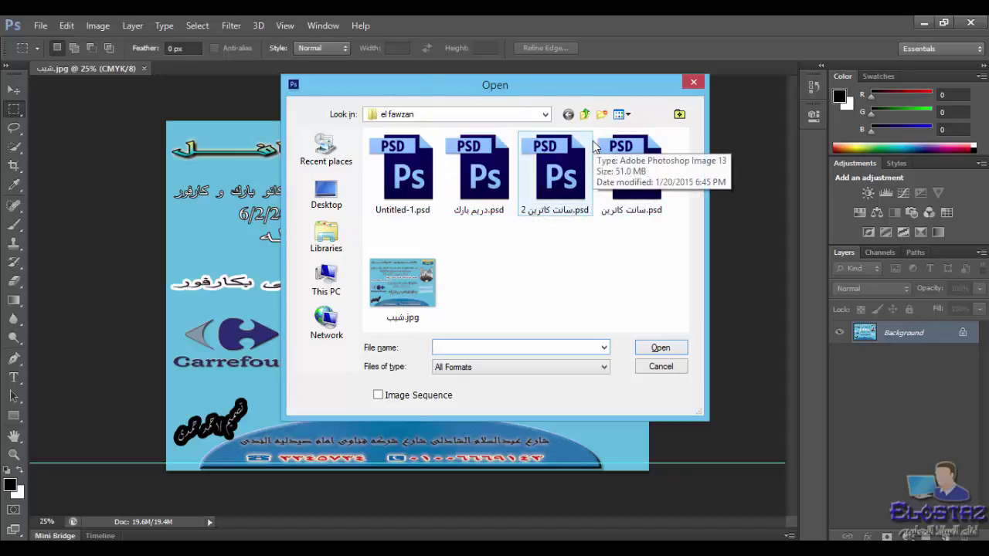
double_click(402, 170)
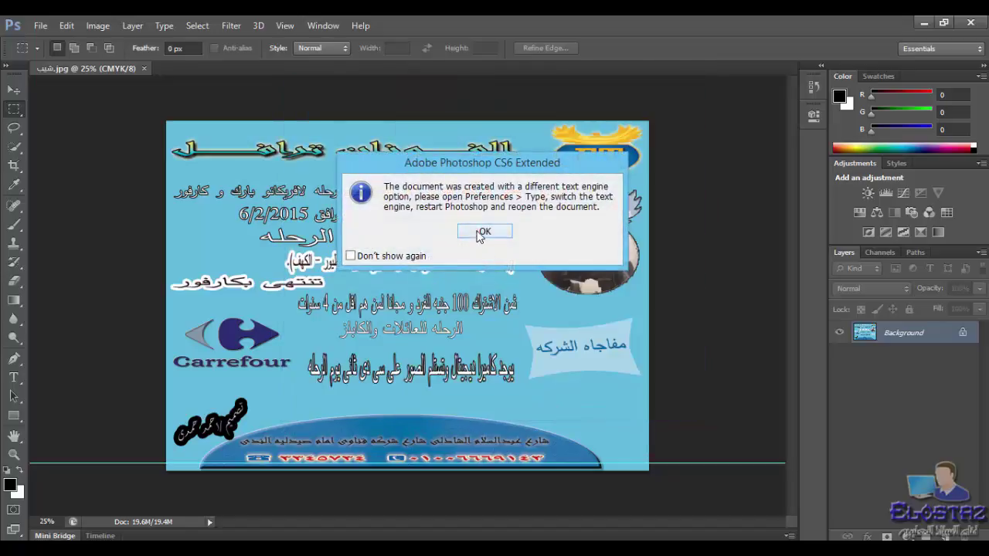
left_click(477, 232)
left_click(473, 231)
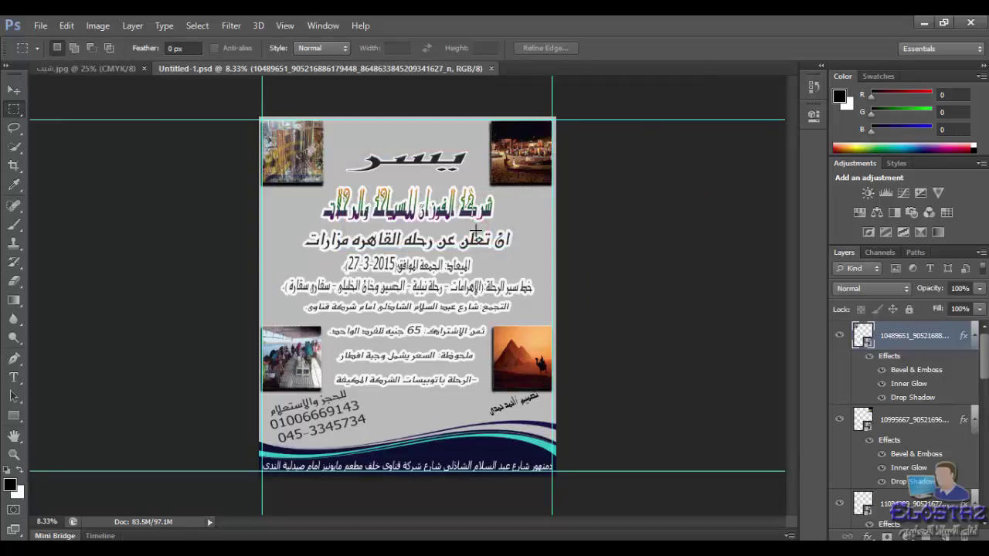
Step: Switch between the JPEG and Untitled-1.psd document tabs and browse the File menu
left_click(108, 68)
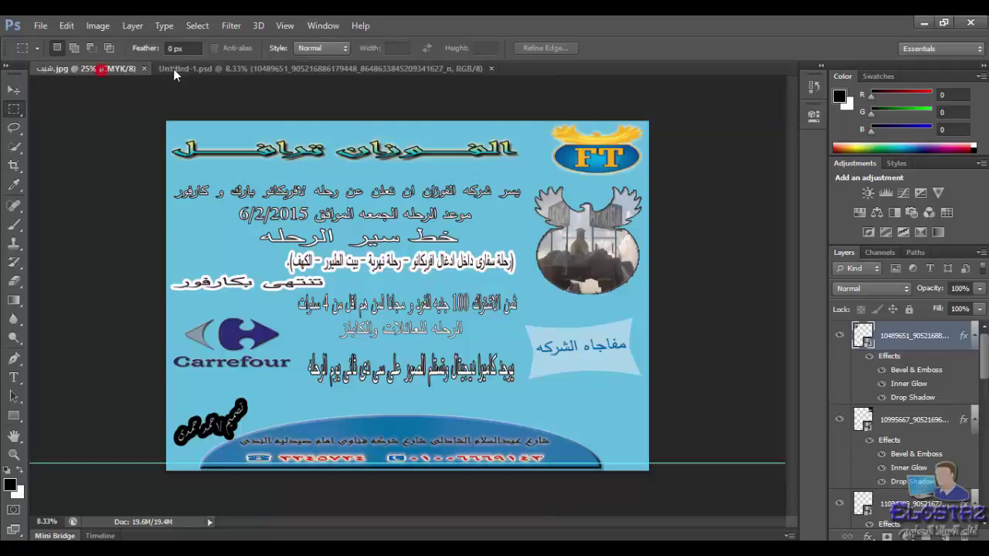
left_click(244, 68)
left_click(64, 70)
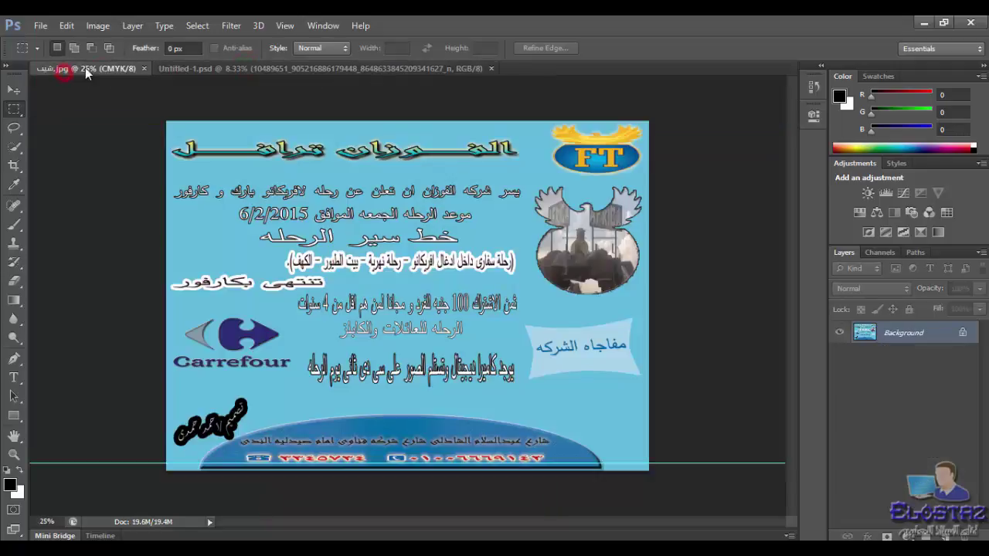
left_click(38, 26)
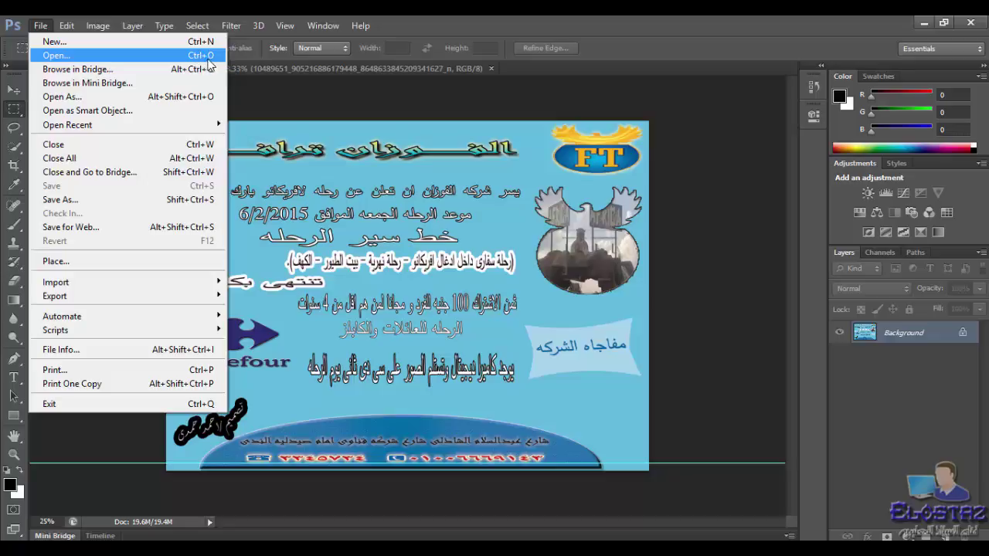
key("Escape")
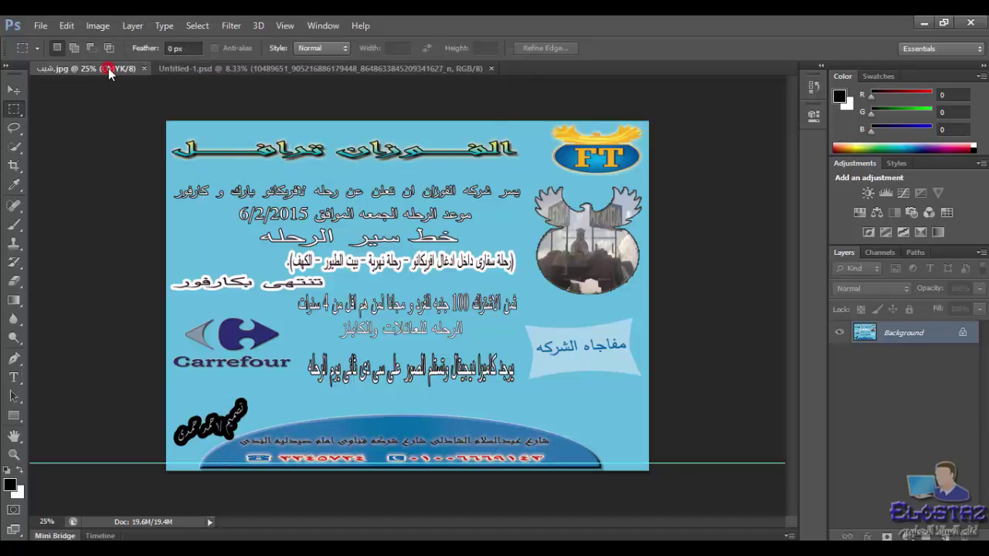
Step: Float both flyers in their own windows, widen Untitled-1.psd, and maximize it full screen
mouse_move(108, 68)
left_mouse_down()
mouse_move(121, 97)
mouse_move(162, 122)
mouse_move(391, 116)
left_mouse_up()
left_click(170, 68)
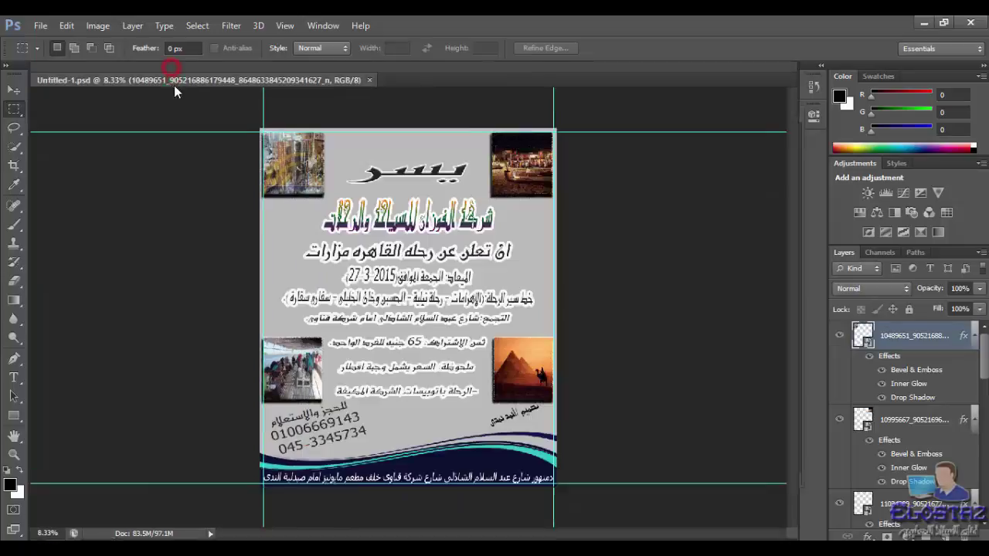
mouse_move(174, 85)
left_mouse_down()
mouse_move(182, 141)
mouse_move(192, 136)
left_mouse_up()
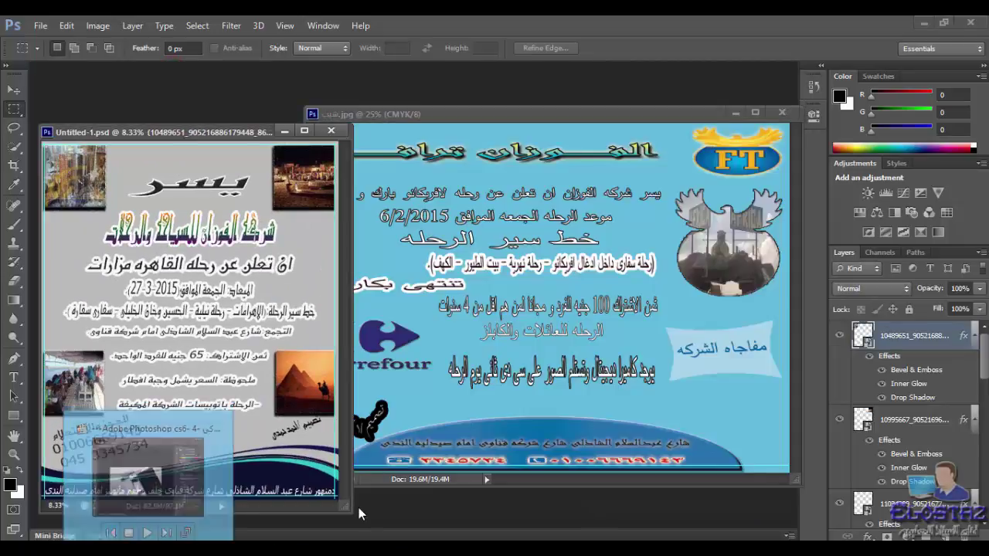
mouse_move(348, 512)
left_mouse_down()
mouse_move(402, 516)
mouse_move(674, 477)
mouse_move(807, 533)
left_mouse_up()
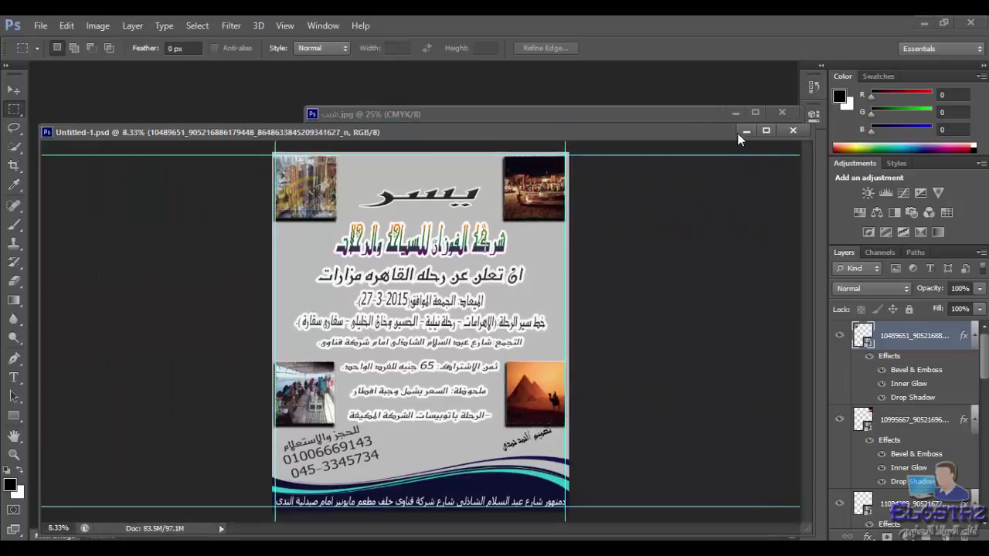
left_click(768, 136)
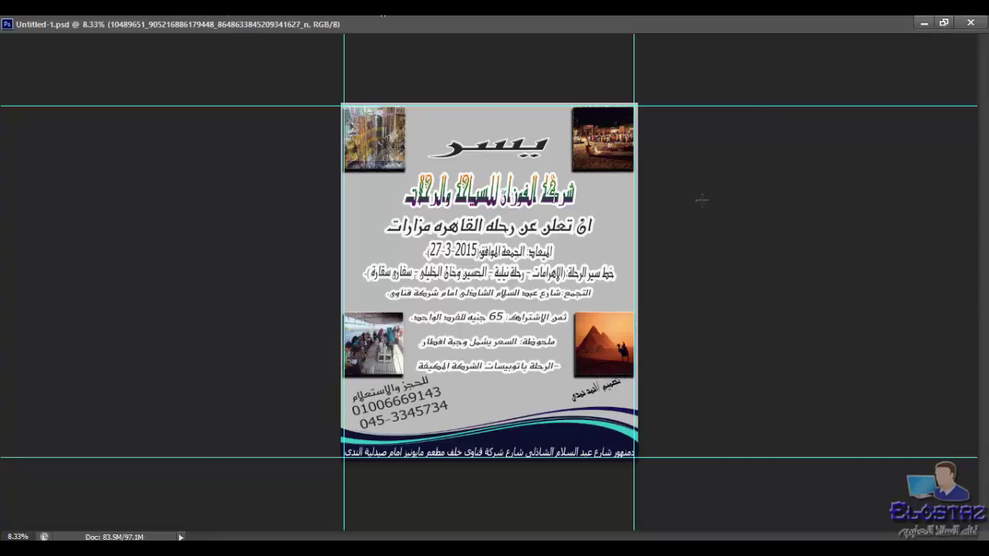
Step: Restore, re-maximize, and restore the Untitled-1.psd window, then reposition it
left_click(943, 24)
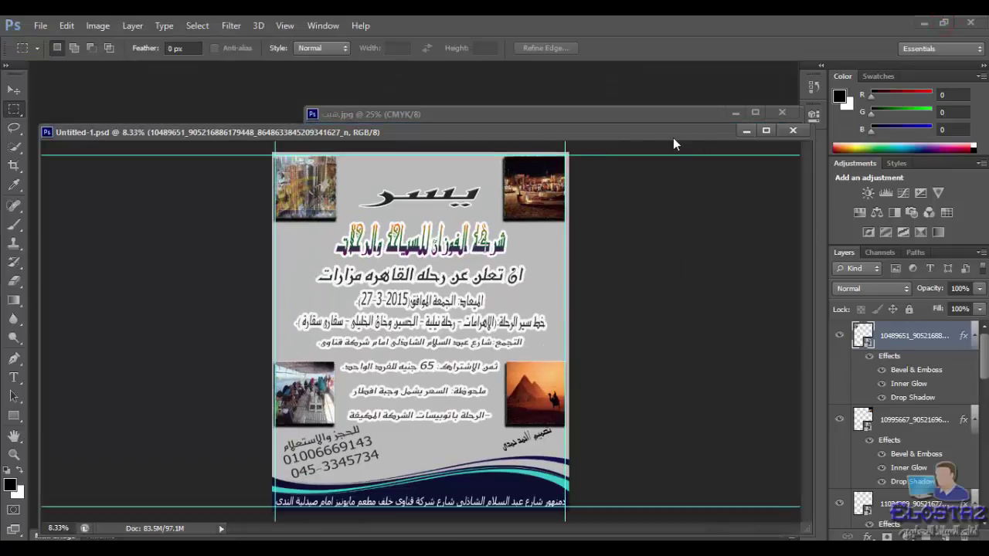
double_click(663, 132)
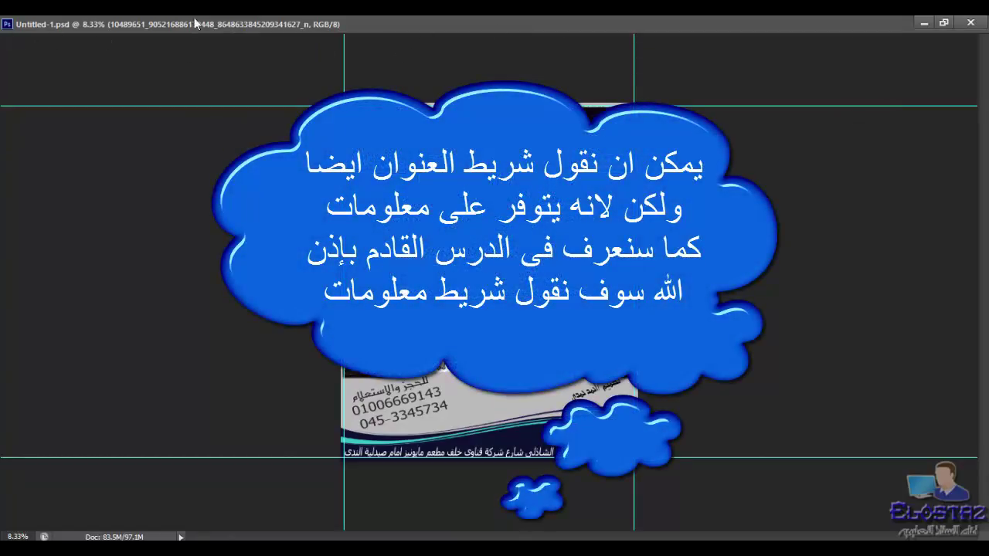
left_click(944, 24)
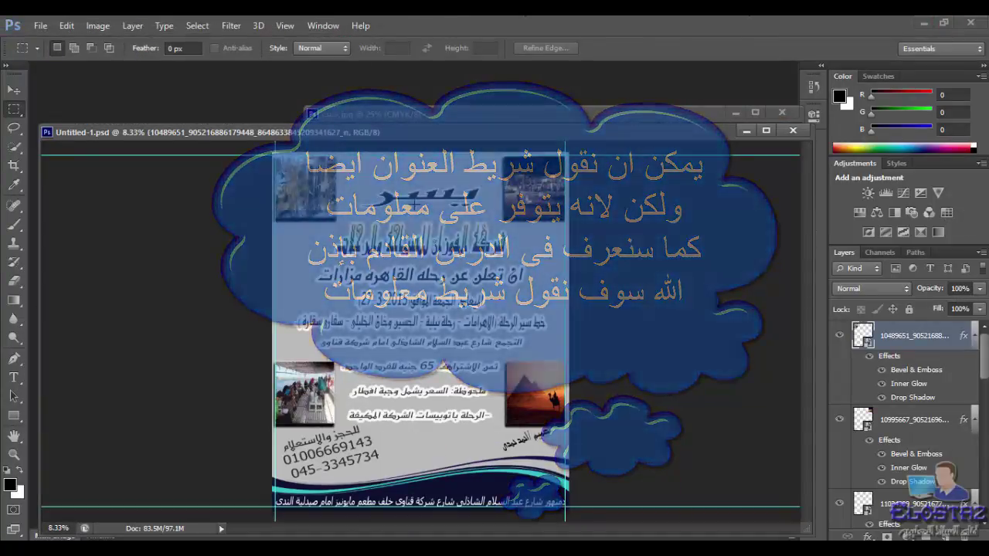
left_click_drag(153, 136, 179, 75)
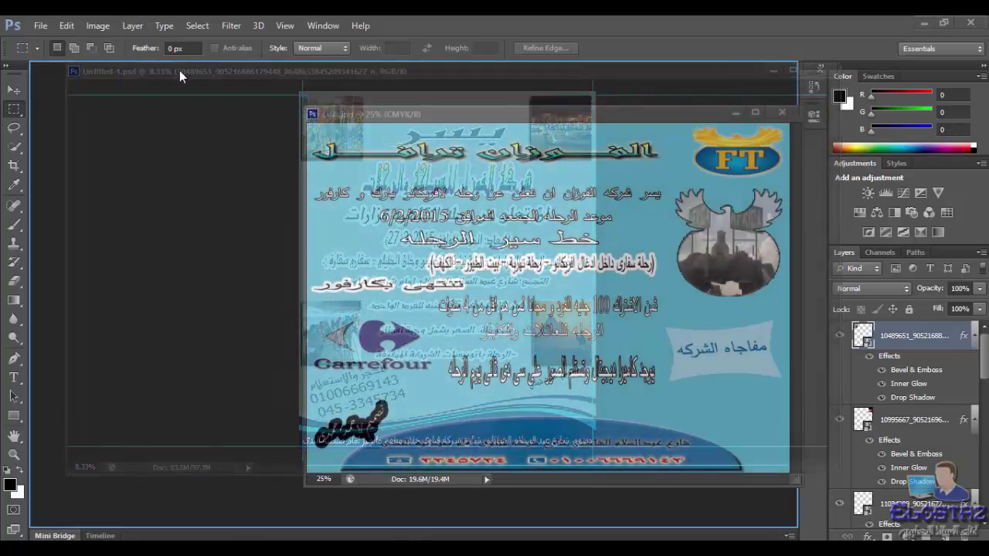
Step: Dock Untitled-1.psd and the JPEG flyer back as tabs
left_click_drag(179, 70, 179, 70)
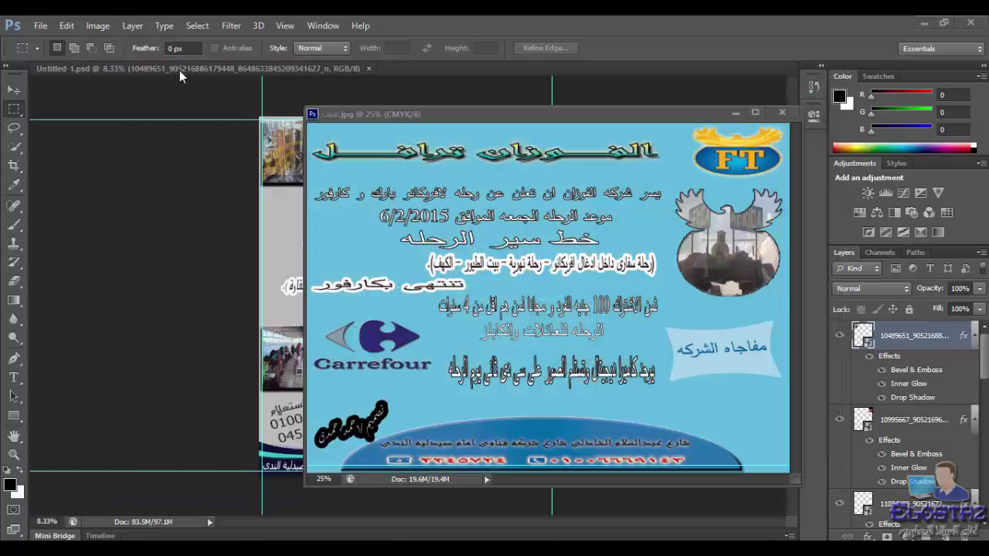
left_click(430, 115)
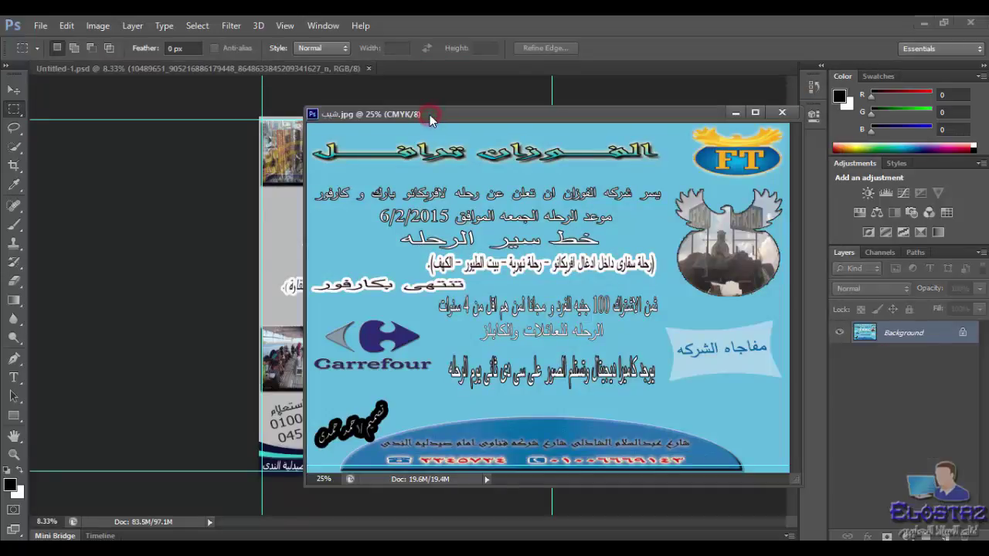
left_click_drag(430, 115, 431, 68)
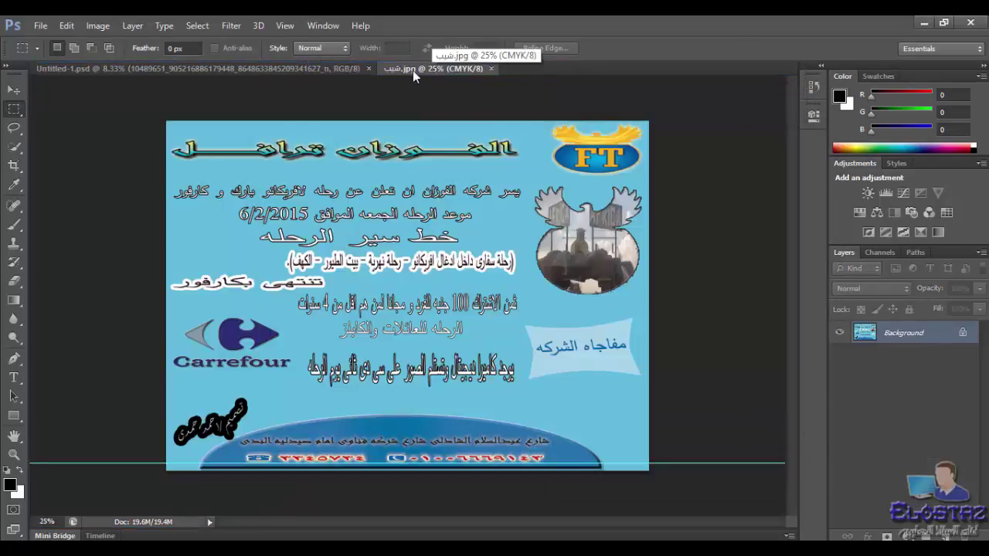
Step: Close the JPEG flyer and Untitled-1.psd documents
left_click(201, 70)
left_click(403, 70)
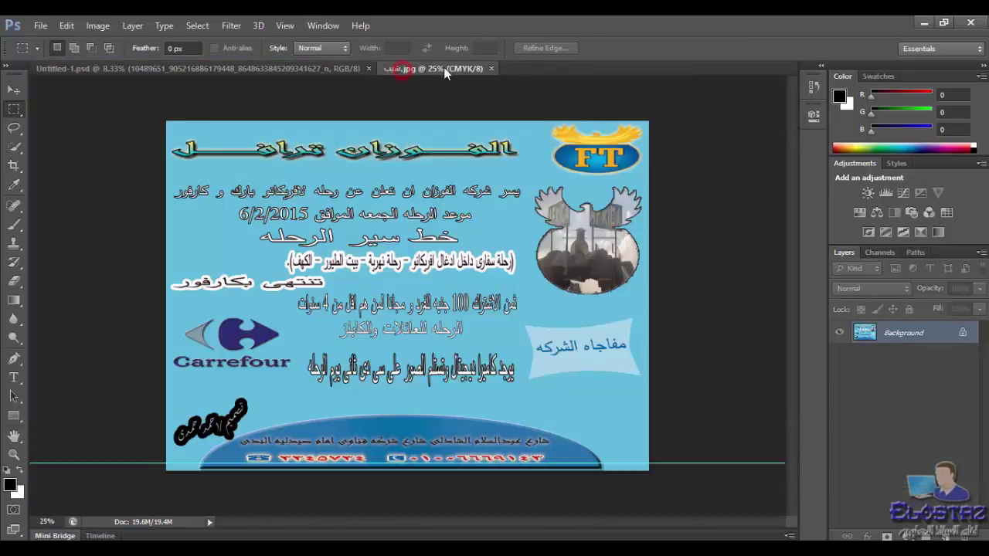
left_click(490, 68)
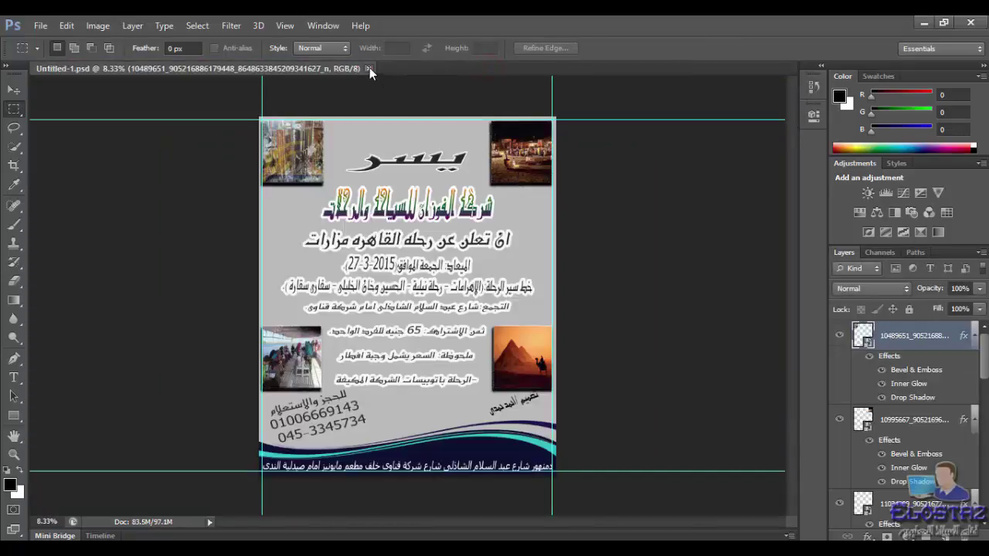
left_click(369, 68)
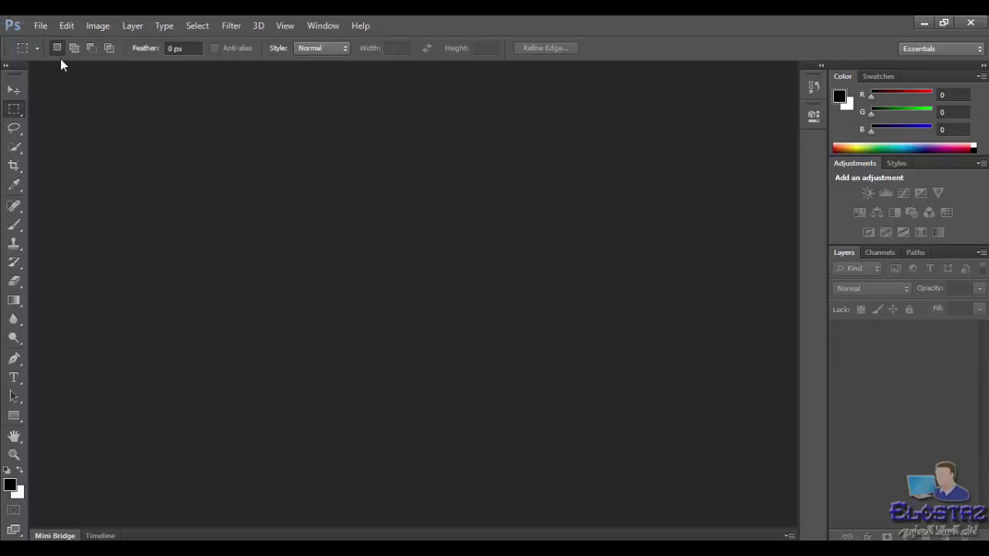
Step: Bring up the Open dialog with Ctrl+O and dismiss it without choosing a file
key("ctrl+o")
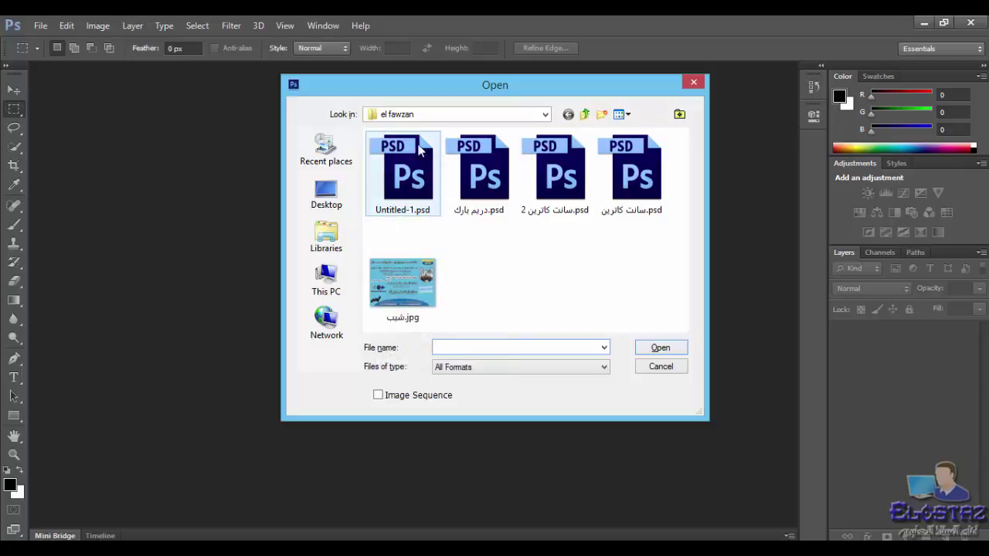
left_click(692, 82)
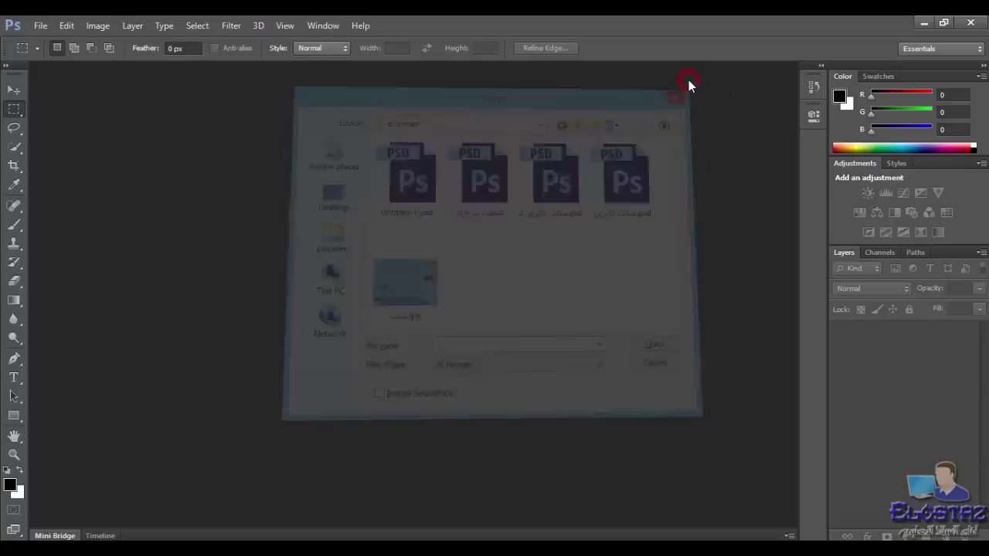
Step: Launch Adobe Bridge from the File menu to browse the my work folder
left_click(41, 27)
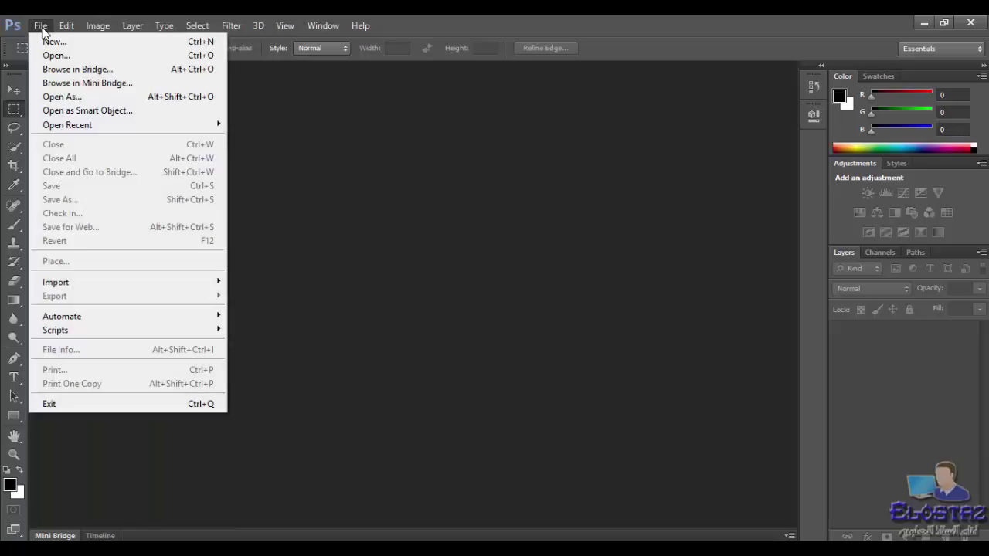
left_click(84, 70)
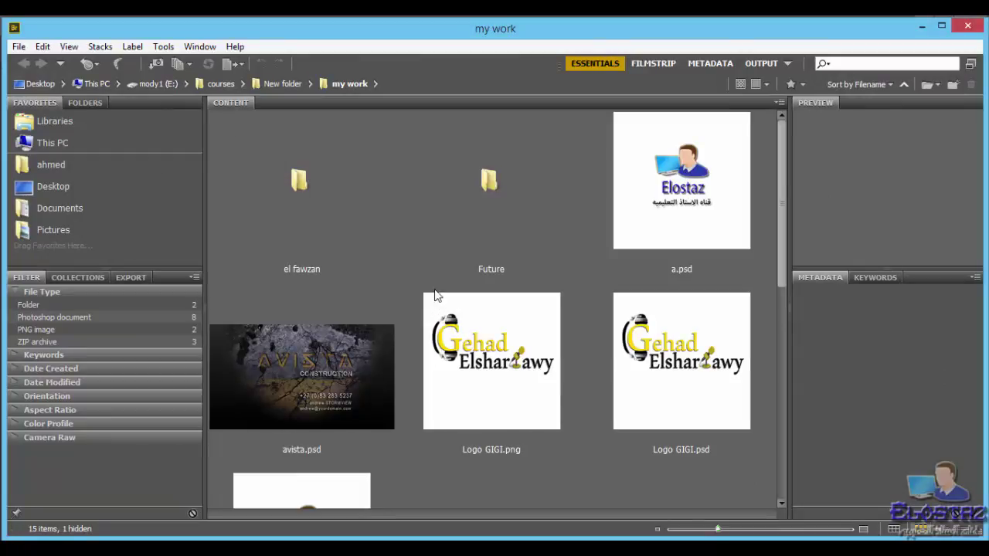
Step: Open the el fawzan folder, enlarge thumbnails, and inspect Untitled-1.psd with the loupe
double_click(284, 181)
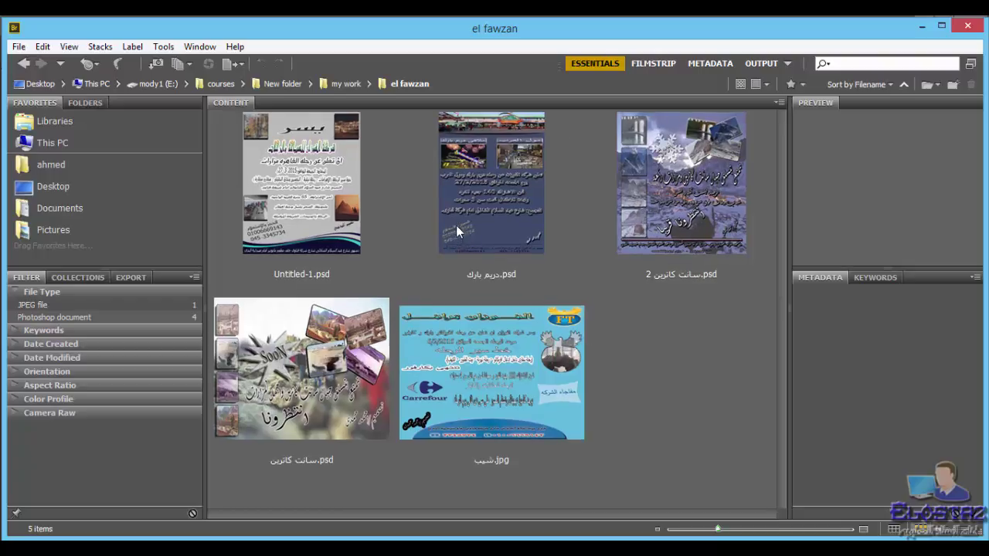
key("ctrl+equal")
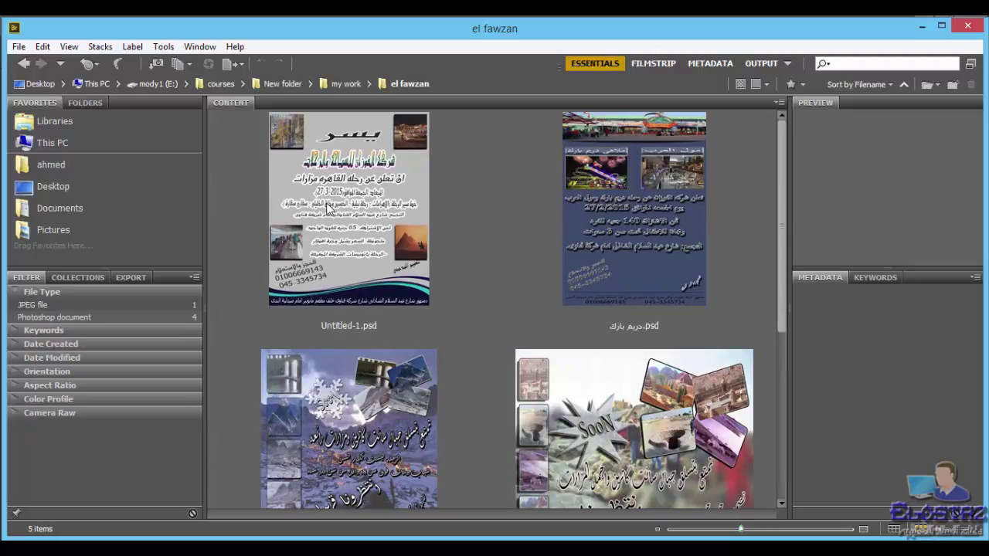
left_click(329, 207)
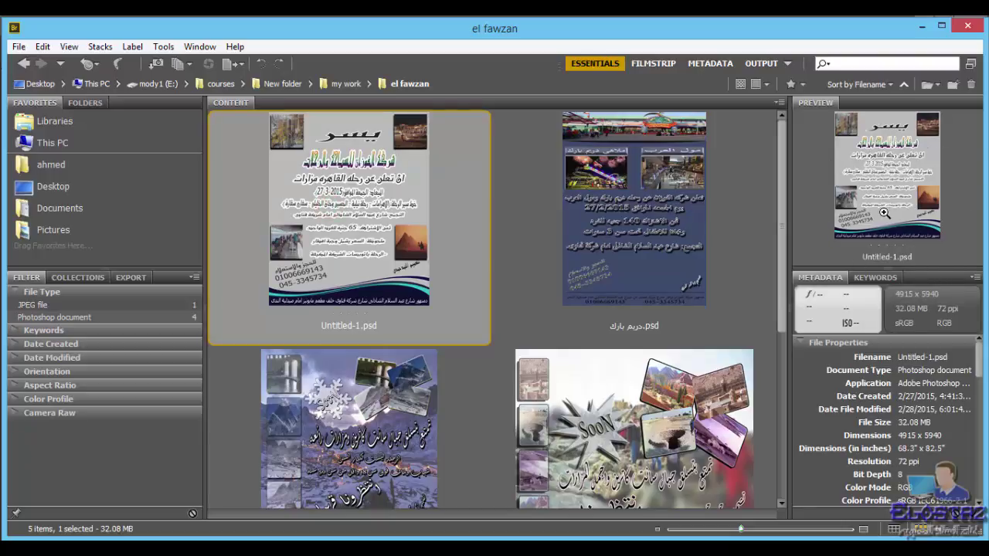
left_click(884, 214)
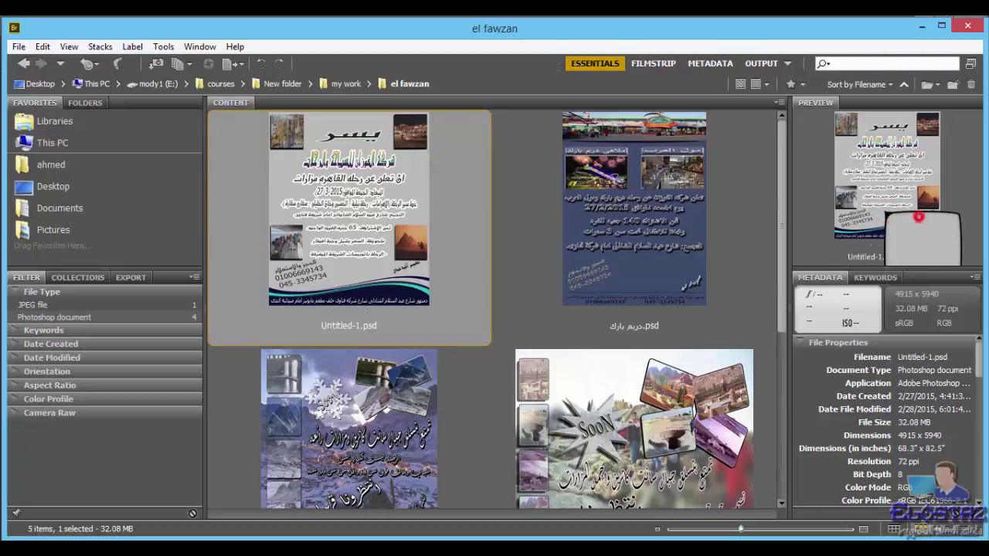
left_click_drag(887, 174, 914, 170)
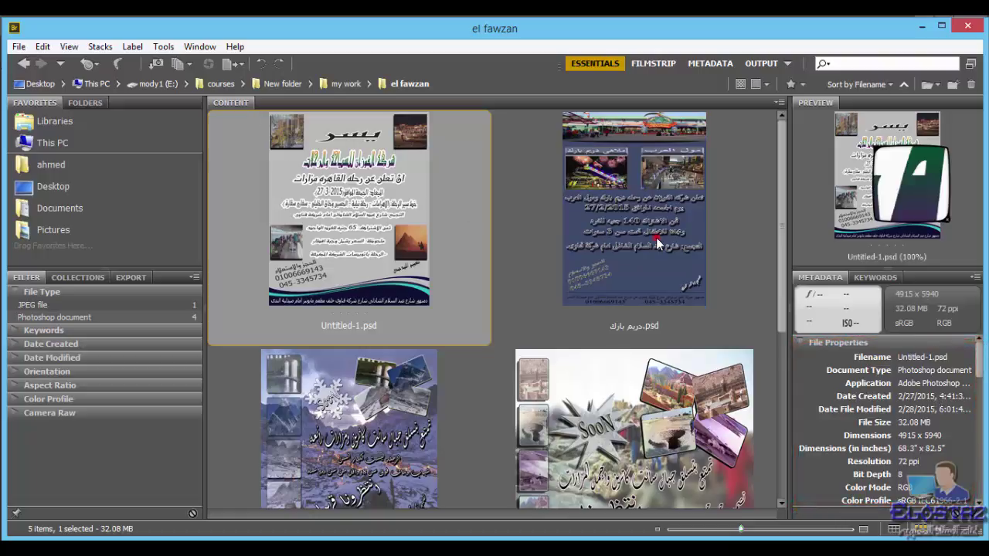
Step: Check the second flyer's details, then open Untitled-1.psd in Photoshop
left_click(656, 242)
left_click(370, 242)
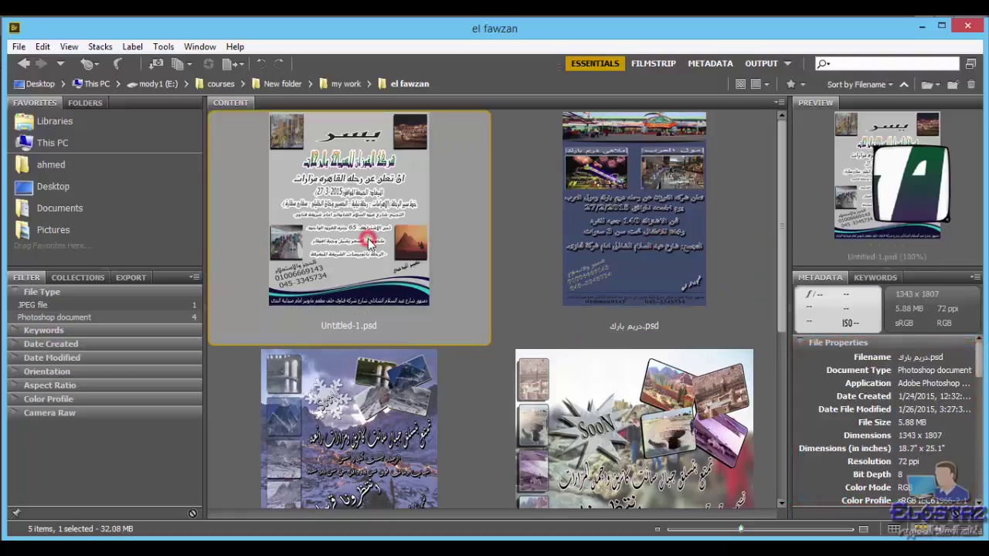
double_click(369, 242)
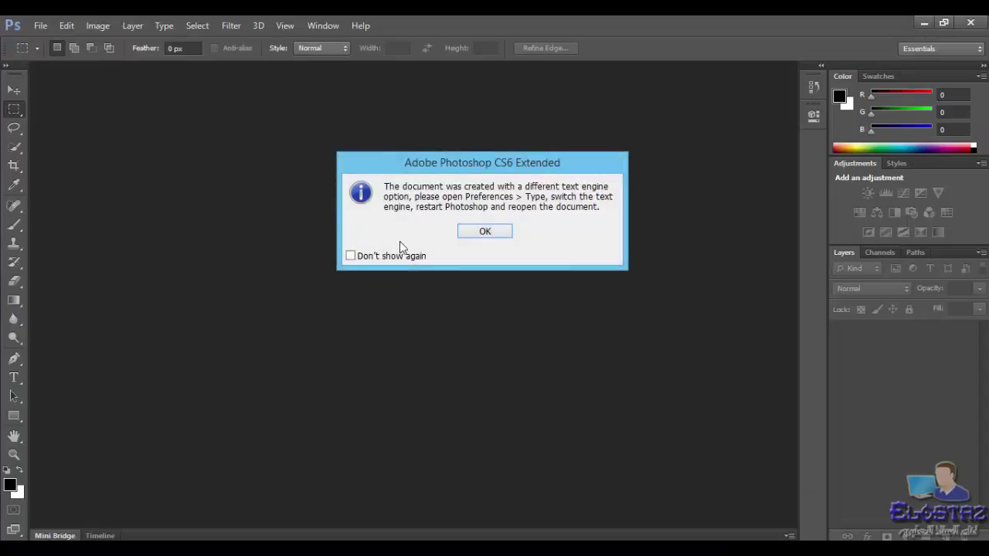
Step: Dismiss the text-engine warning with Don't show again, then the missing-fonts warning
left_click(350, 256)
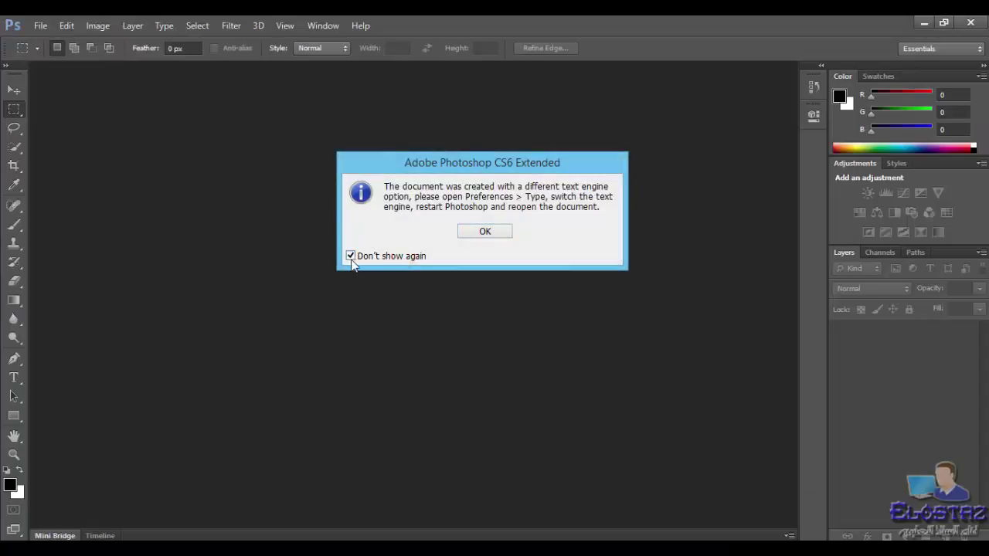
left_click(510, 230)
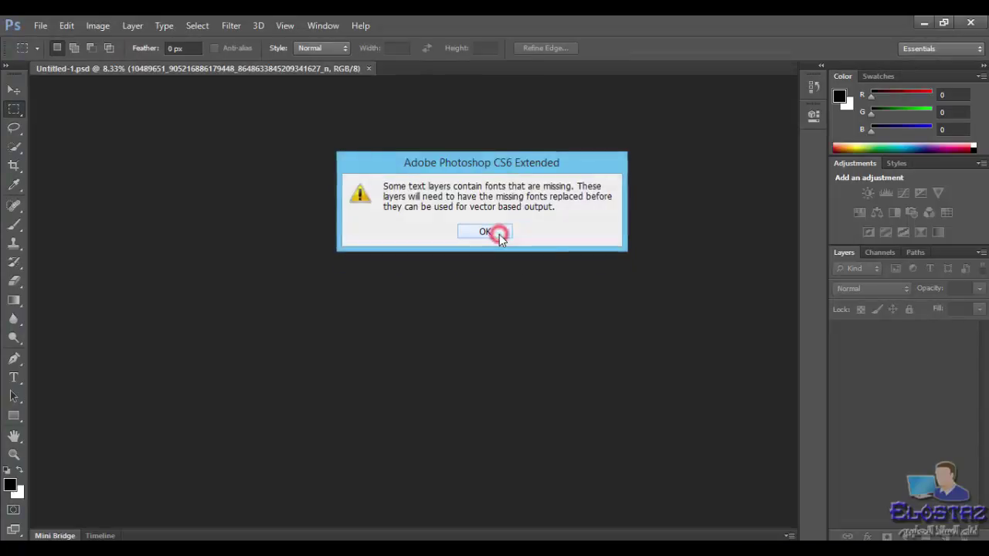
left_click(499, 234)
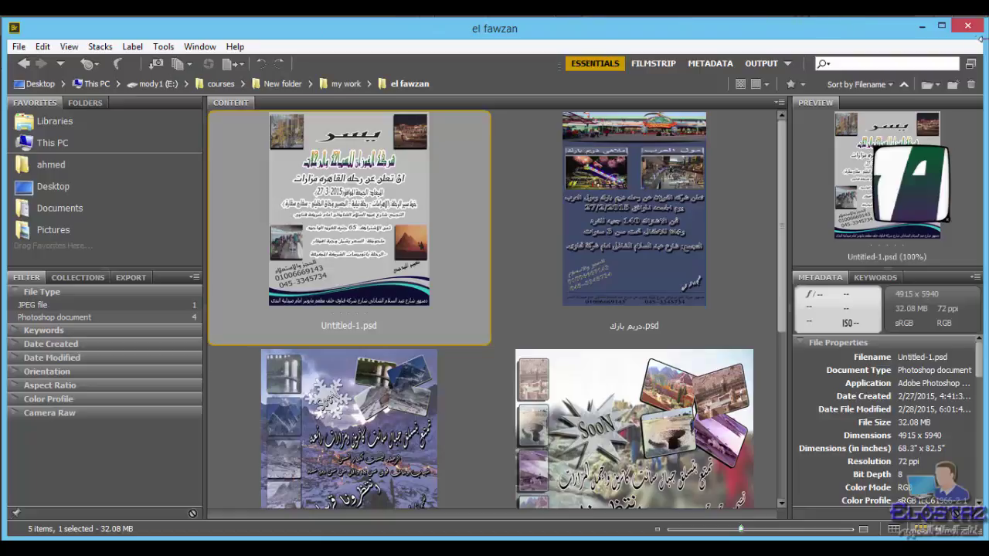
Step: Close Adobe Bridge to return to the Untitled-1.psd flyer in Photoshop
left_click(975, 25)
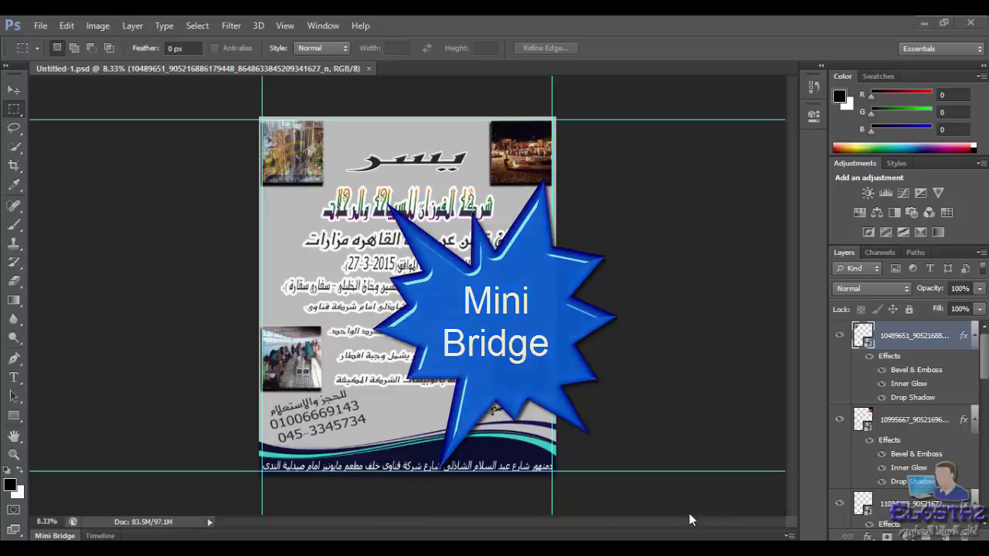
left_click(40, 27)
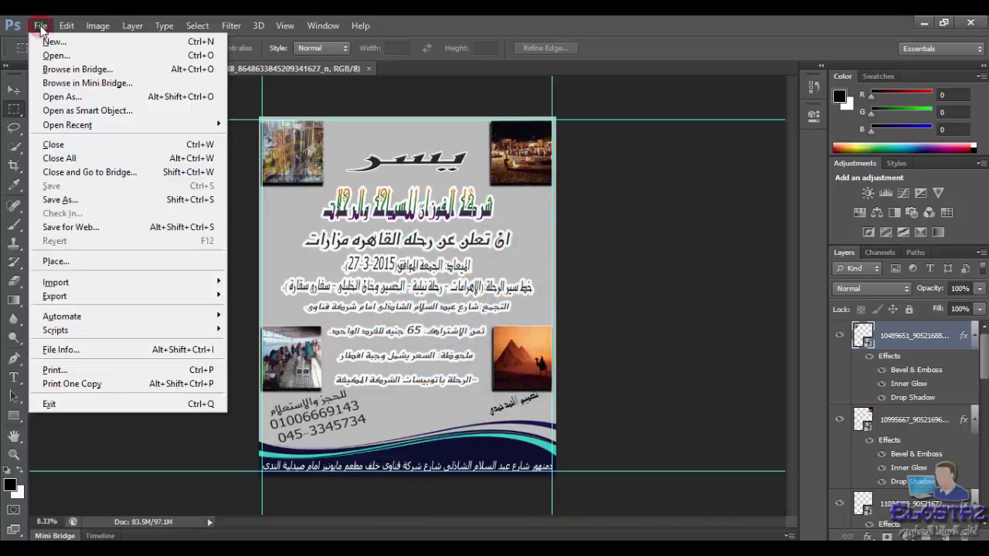
left_click(105, 84)
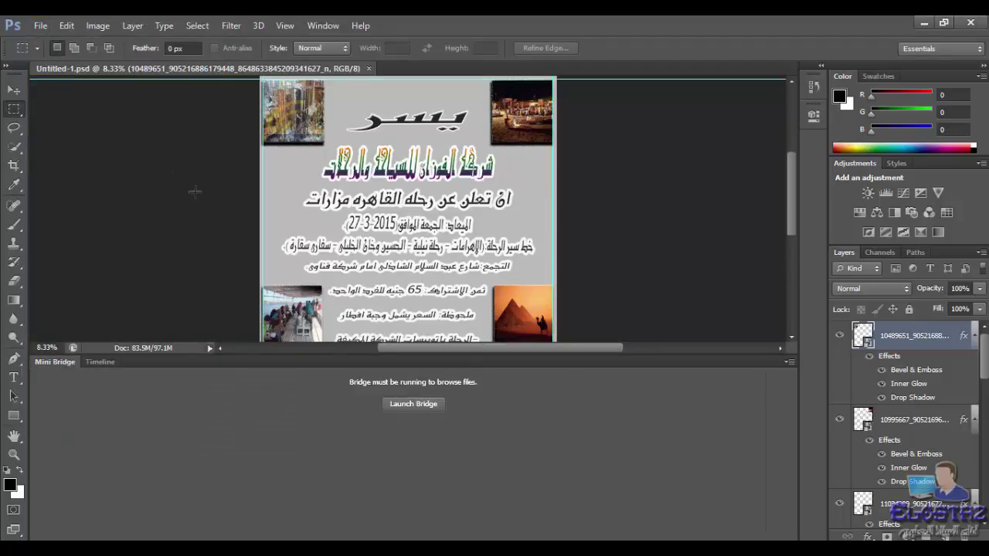
left_click(415, 405)
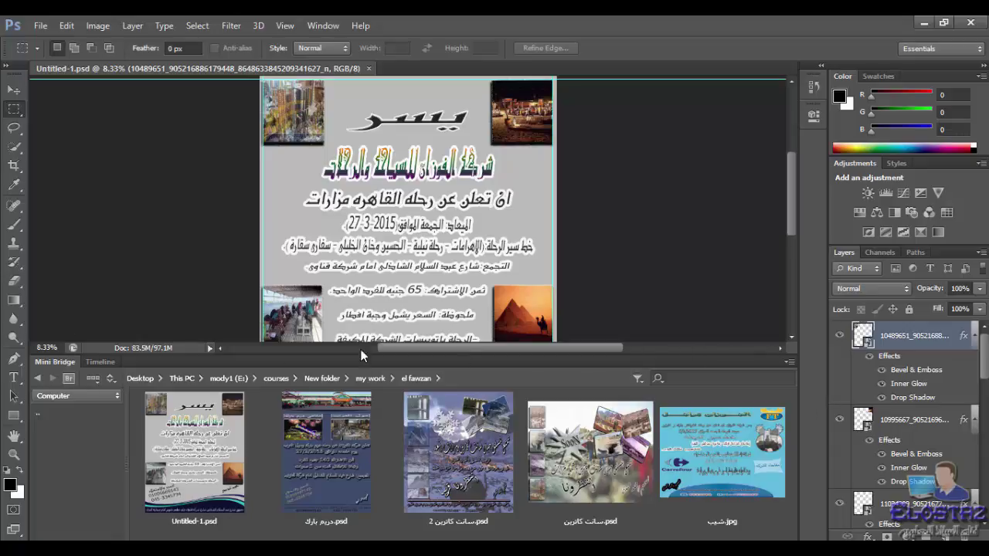
double_click(39, 360)
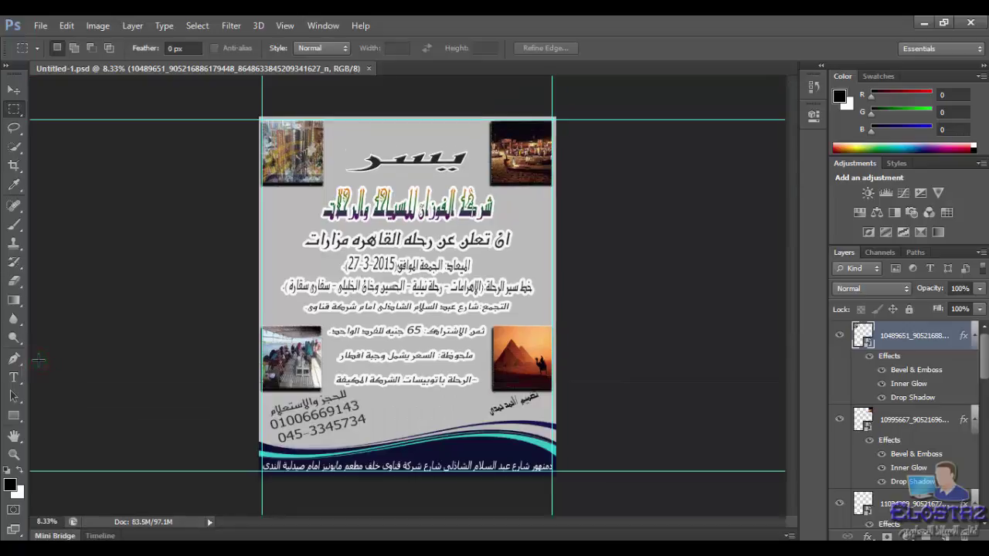
Step: Collapse and re-expand the Color and Adjustments panels, finishing on the Swatches grid
double_click(843, 76)
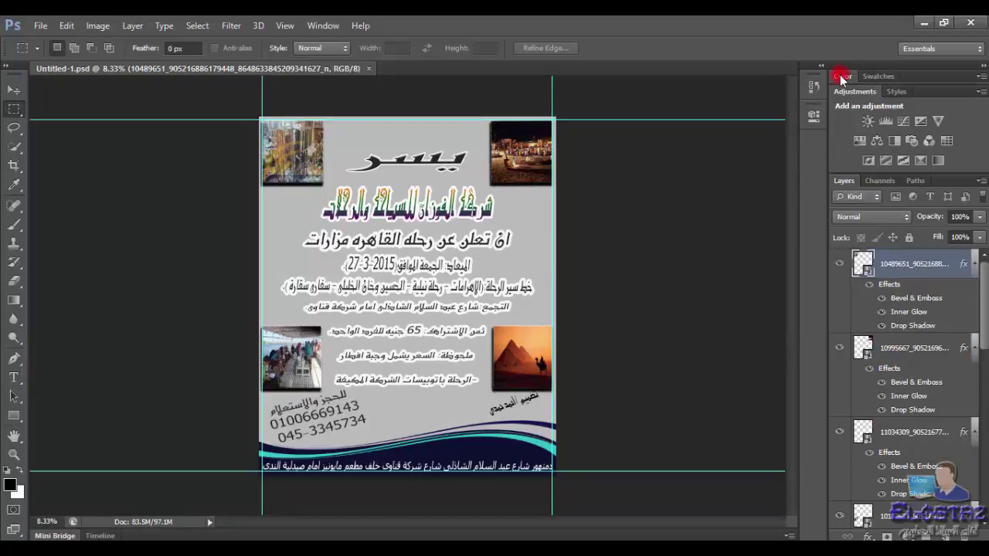
left_click(881, 77)
double_click(857, 90)
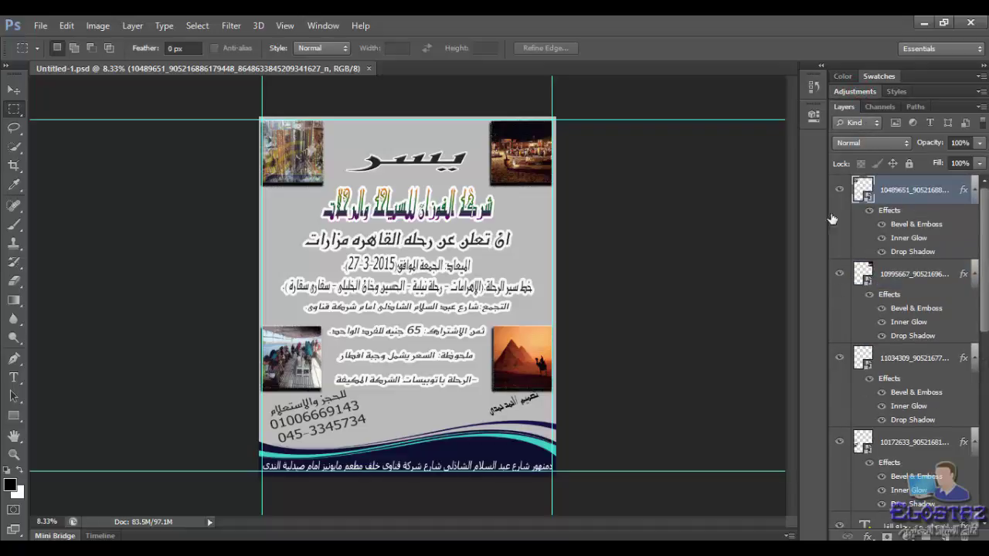
left_click(844, 90)
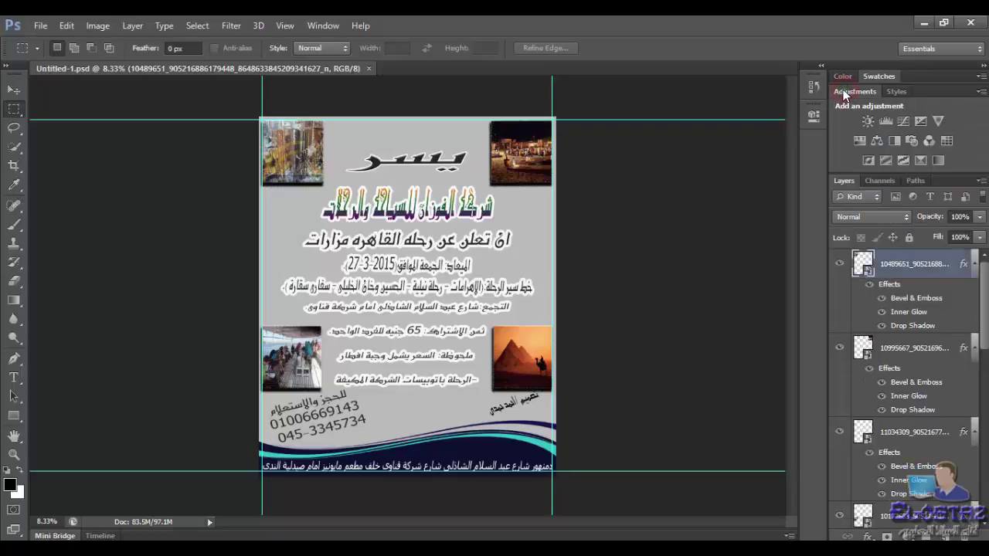
left_click(853, 74)
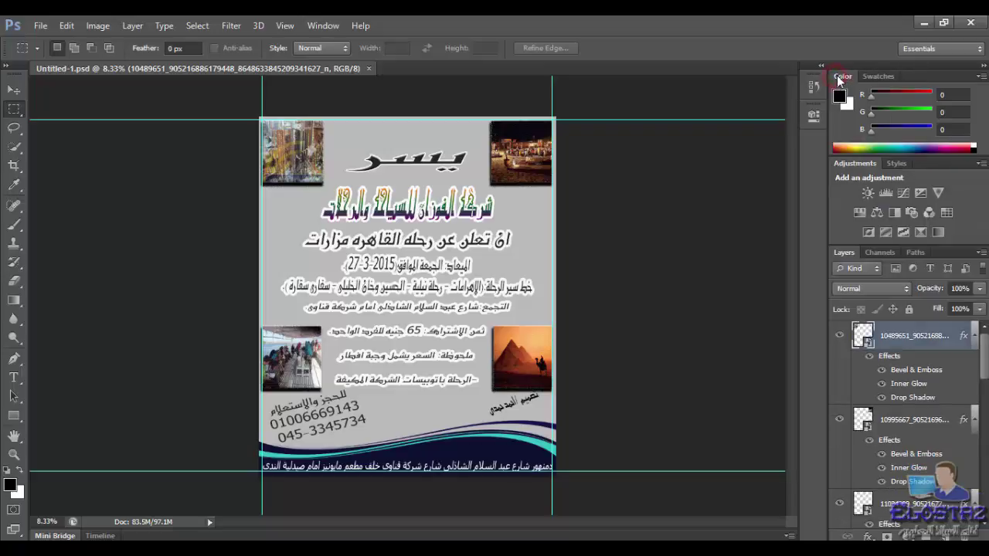
left_click(885, 75)
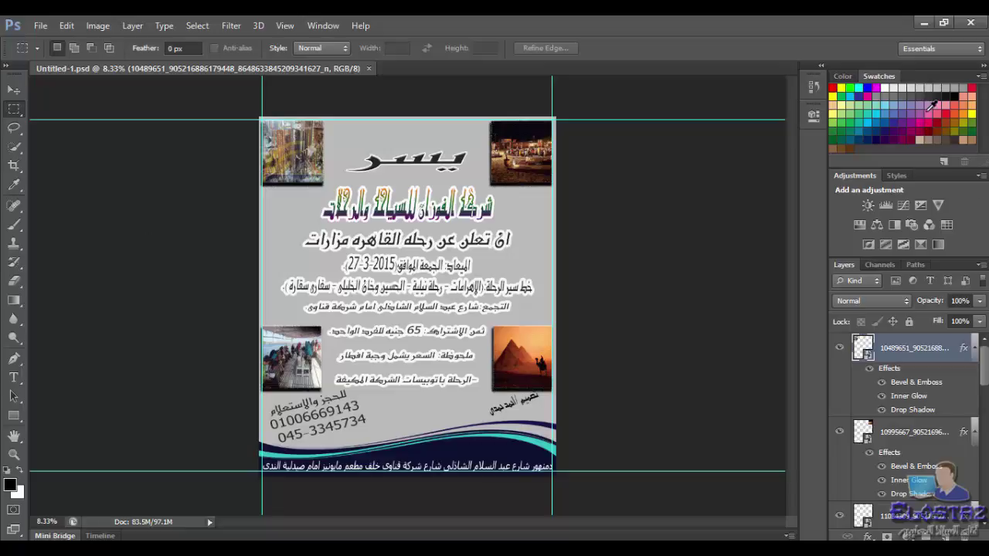
left_click(823, 68)
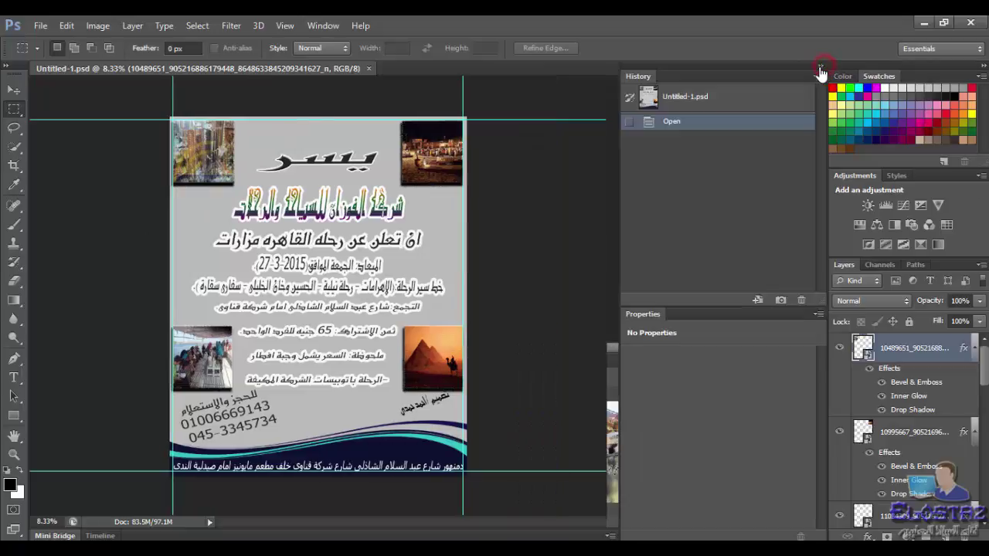
left_click(822, 68)
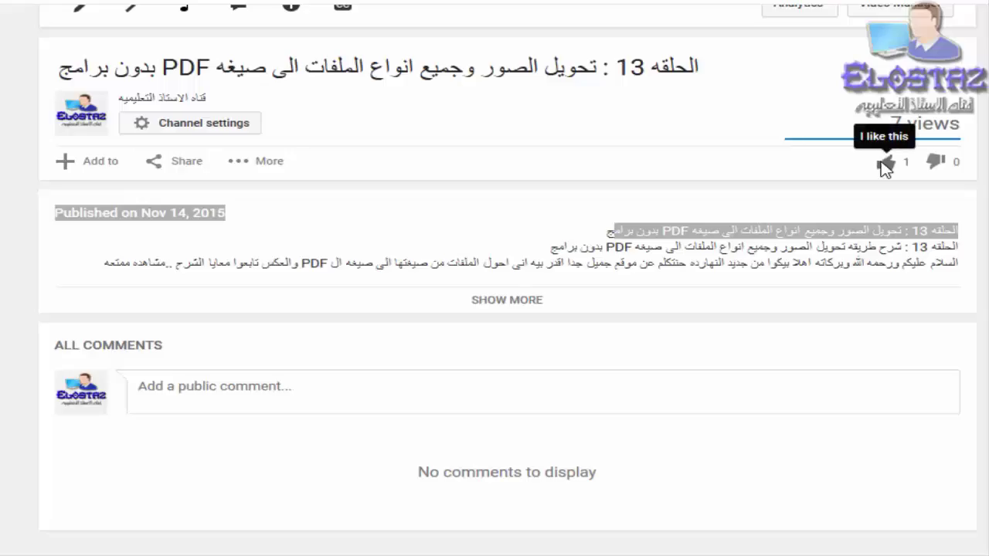
Step: Like the episode 13 video, raising its like count from 1 to 2
left_click(885, 164)
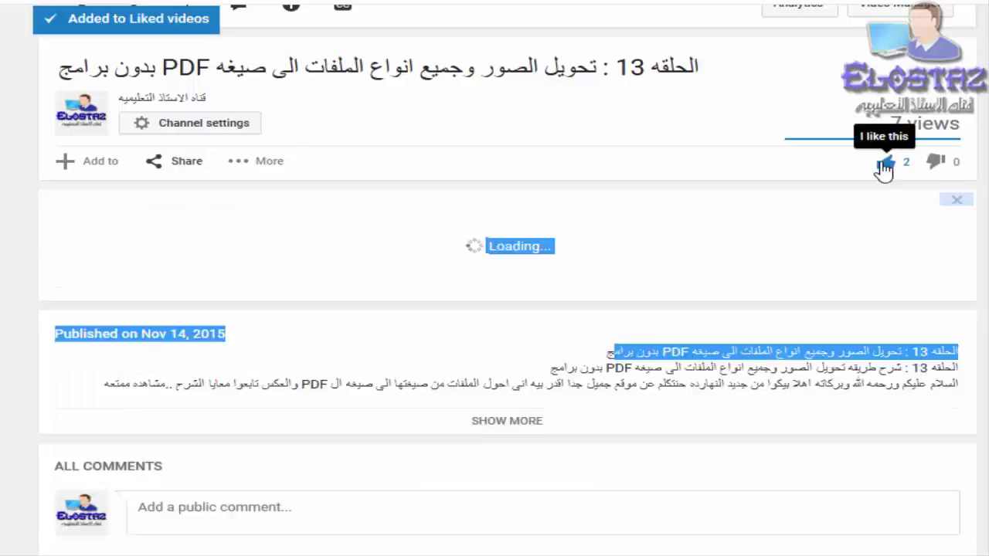